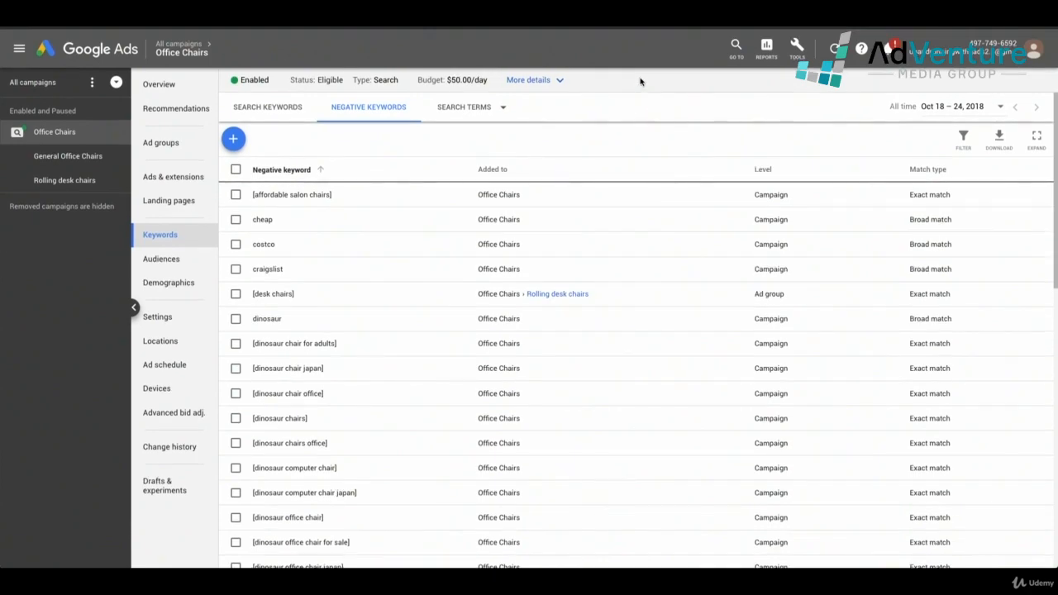
- Go to the account's Negative keyword lists page by searching the page finder for "nega"
key("g")
key("t")
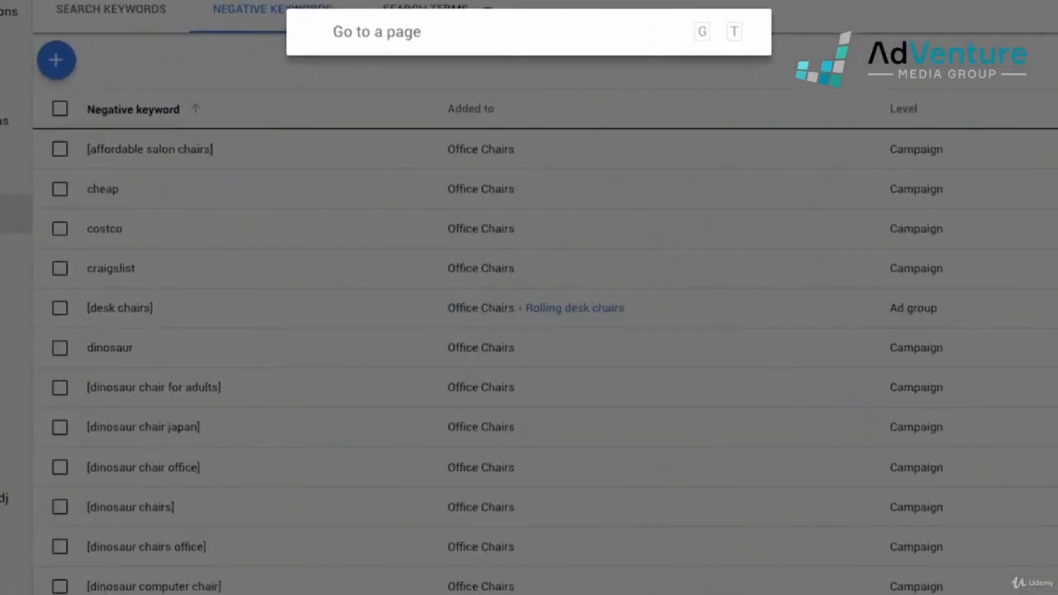
type("nega")
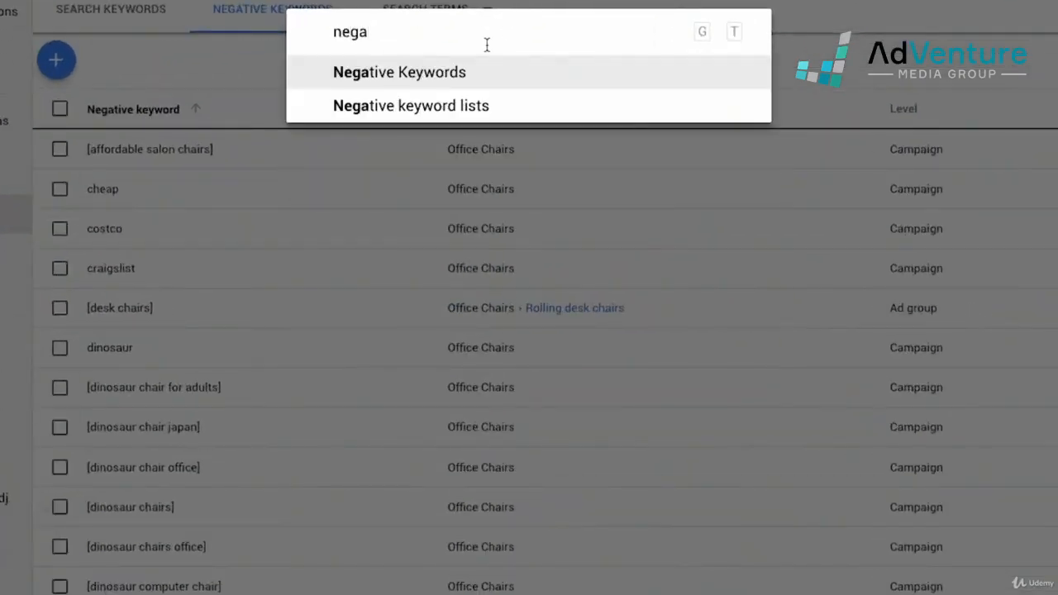
left_click(410, 107)
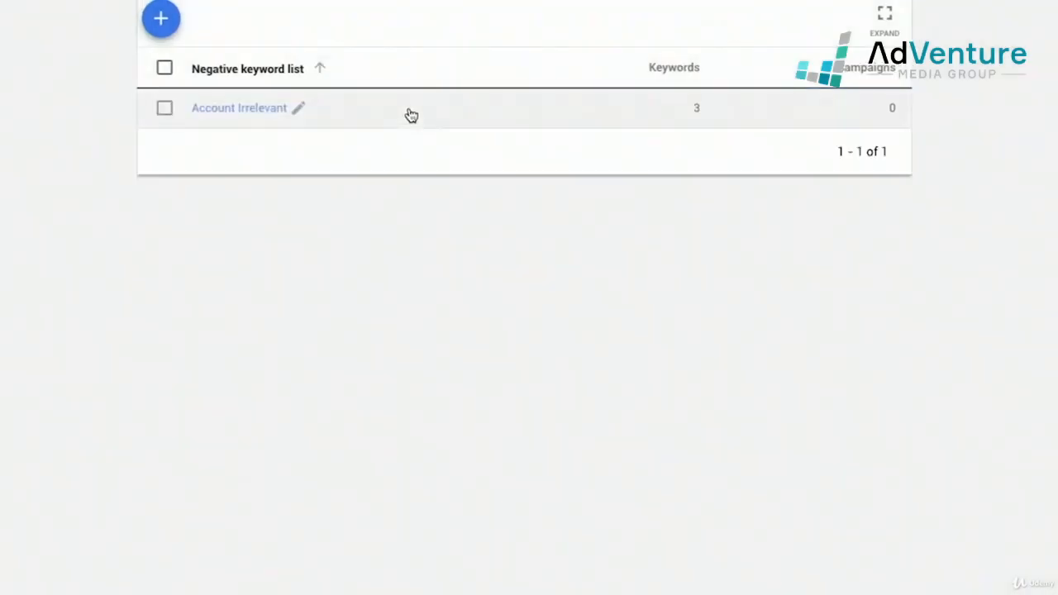
- Remove the existing Account Irrelevant negative keyword list, leaving its name unedited
left_click(300, 109)
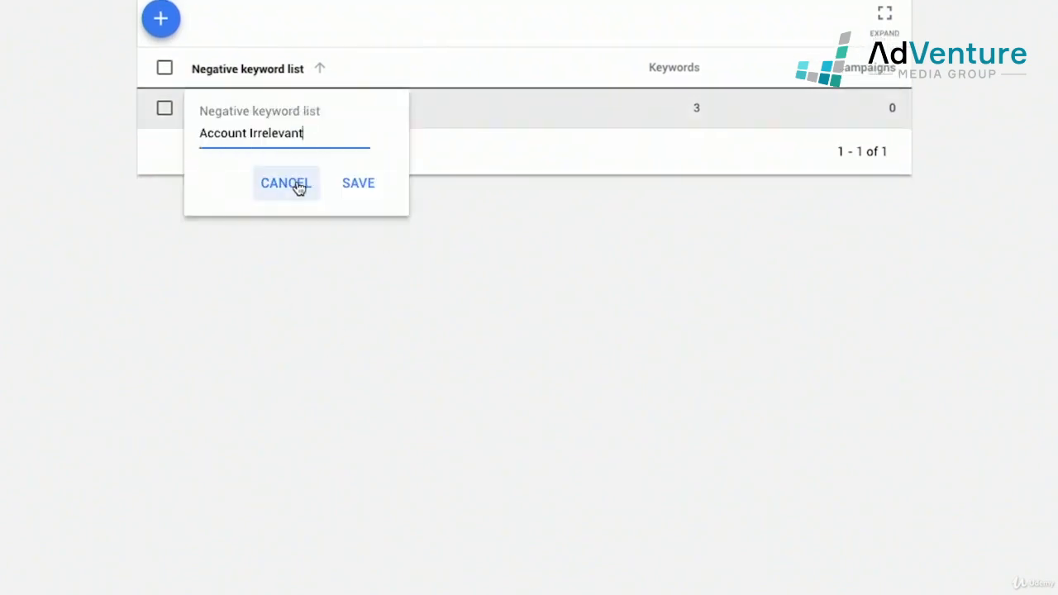
left_click(368, 187)
left_click(165, 108)
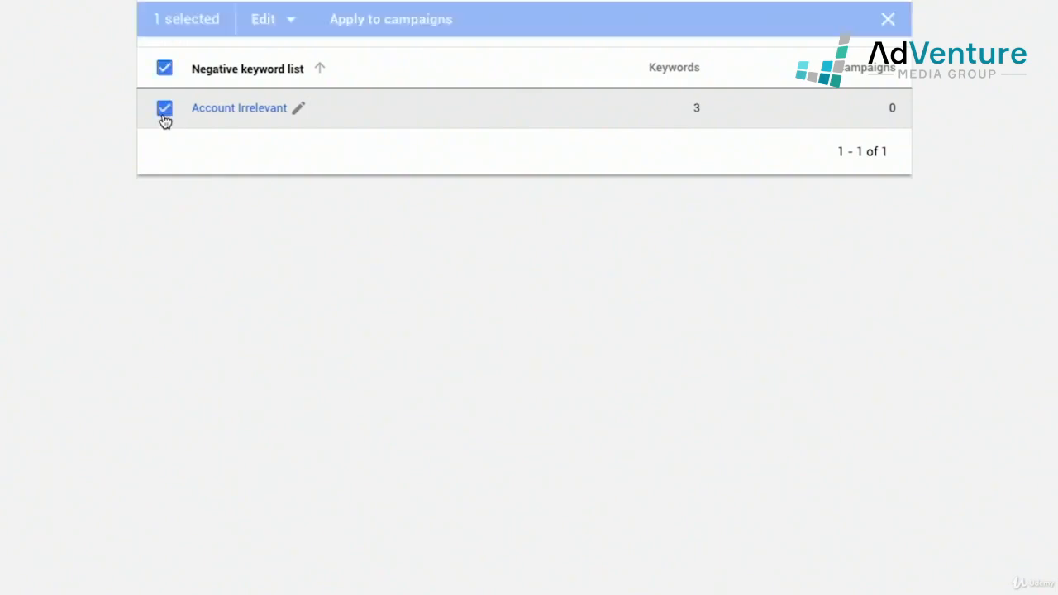
left_click(291, 21)
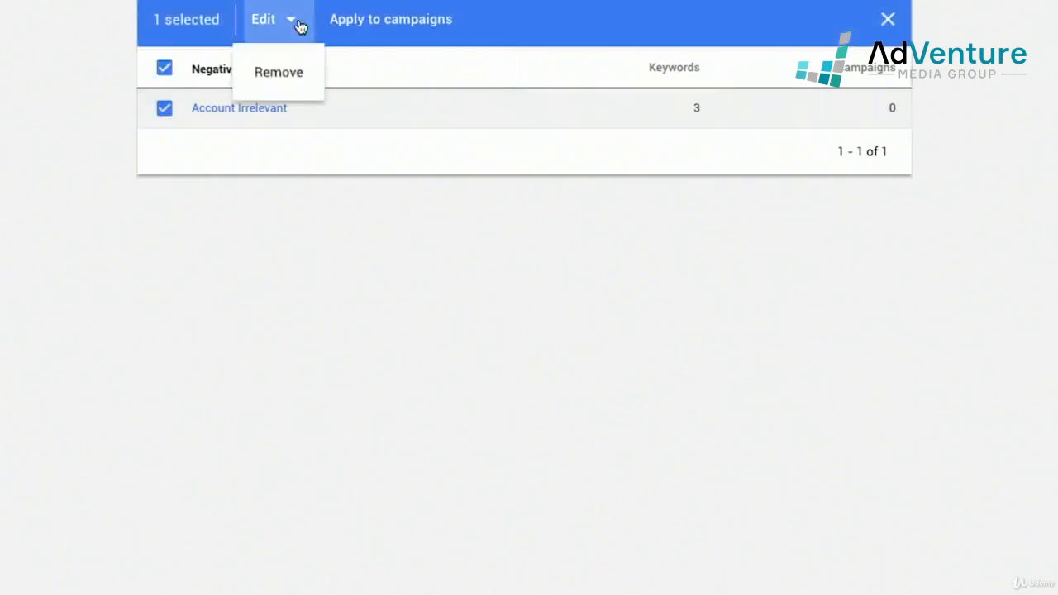
left_click(285, 72)
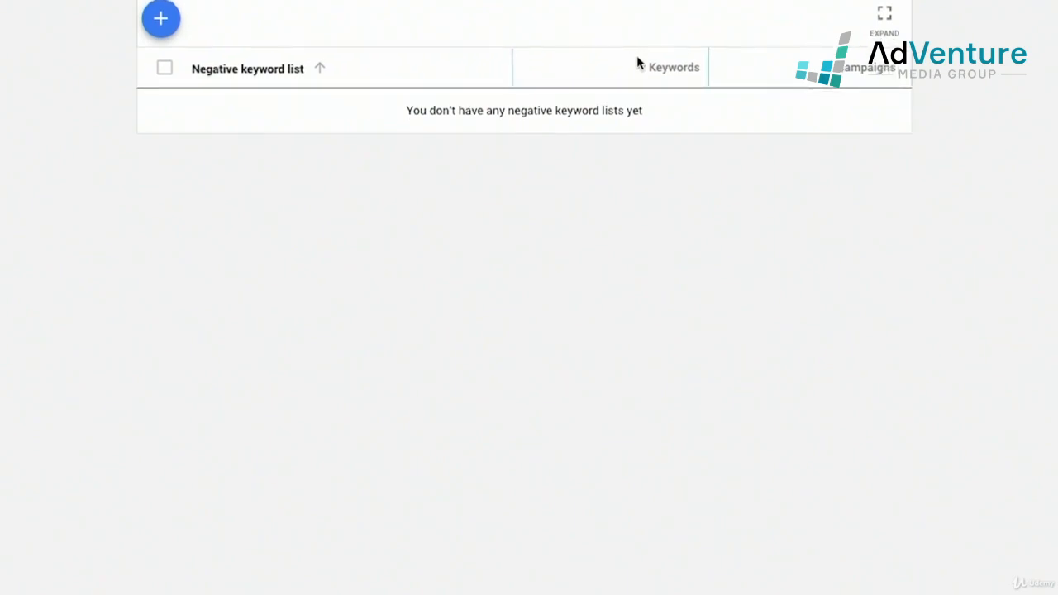
- Start a new negative keyword list and name it "Account Irrelevant"
left_click(160, 19)
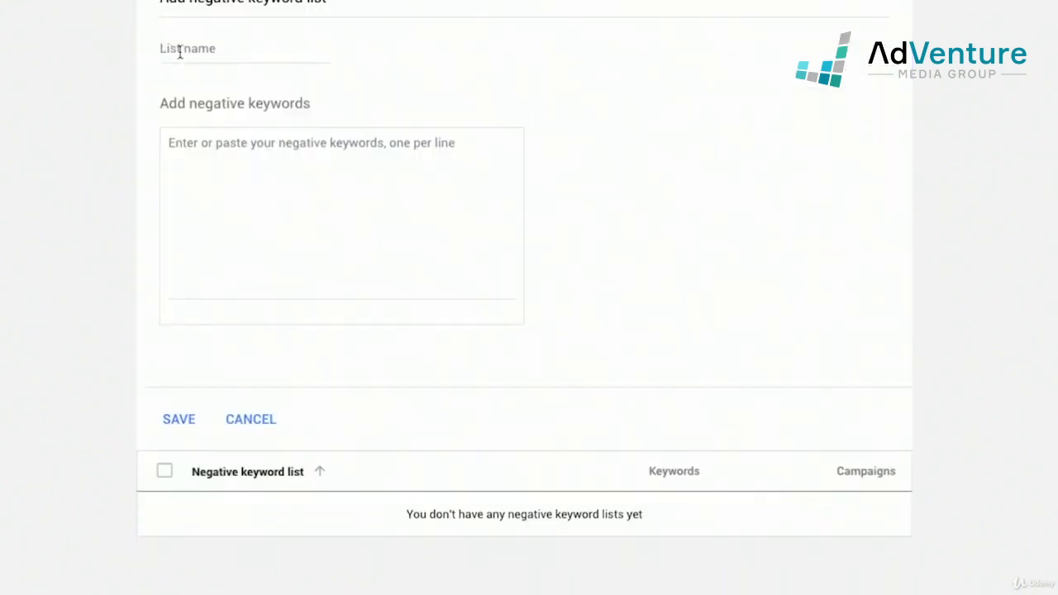
left_click(181, 52)
type("Acco")
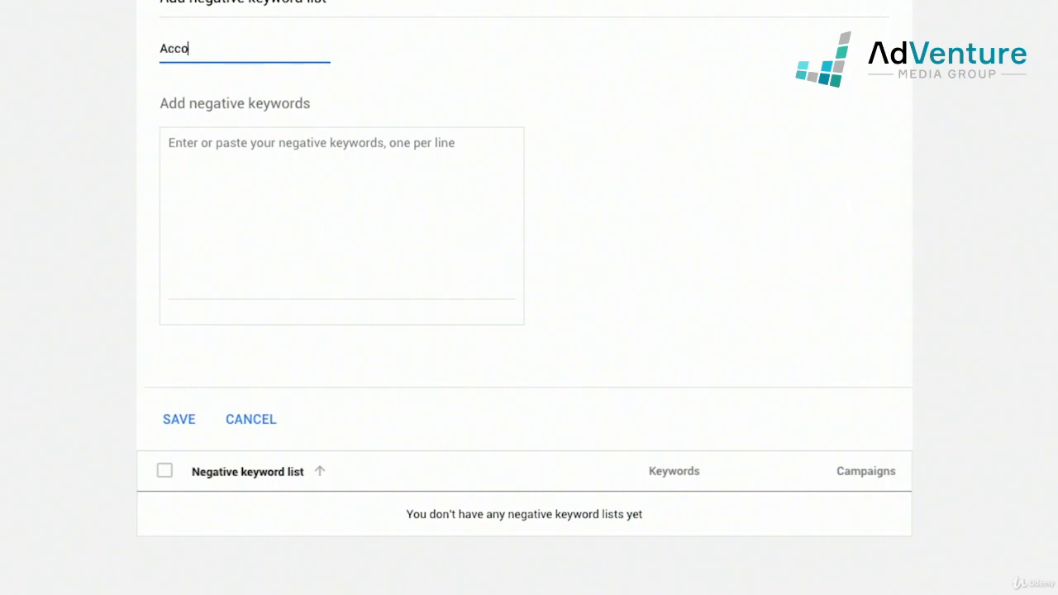
type("unt Irrelevany")
key("BackSpace")
type("t")
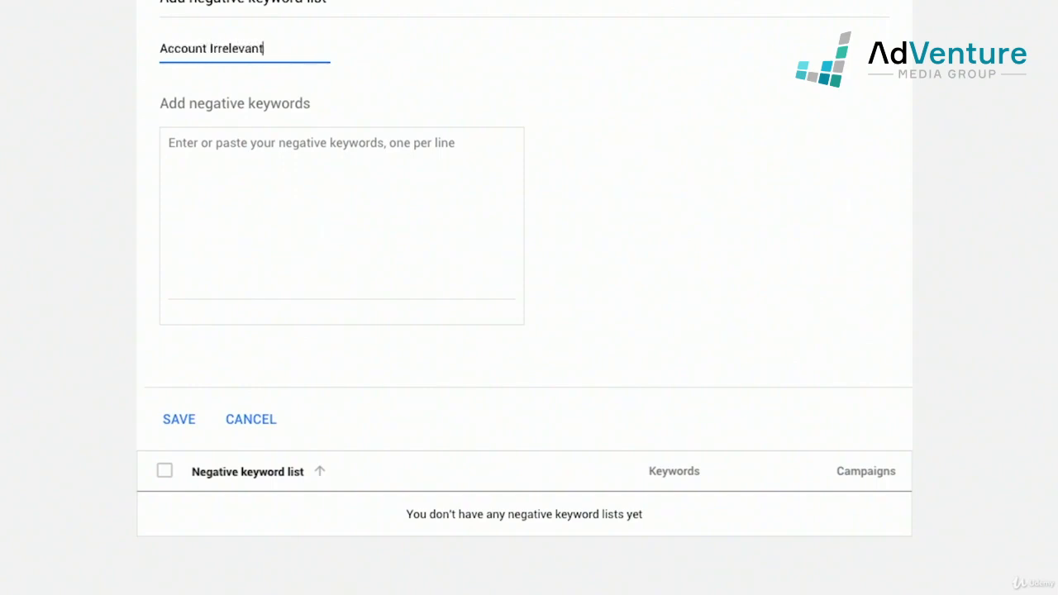
- Enter Free, books, images and store as the list's first negative keywords, one per line
key("Tab")
type("Free")
key("Return")
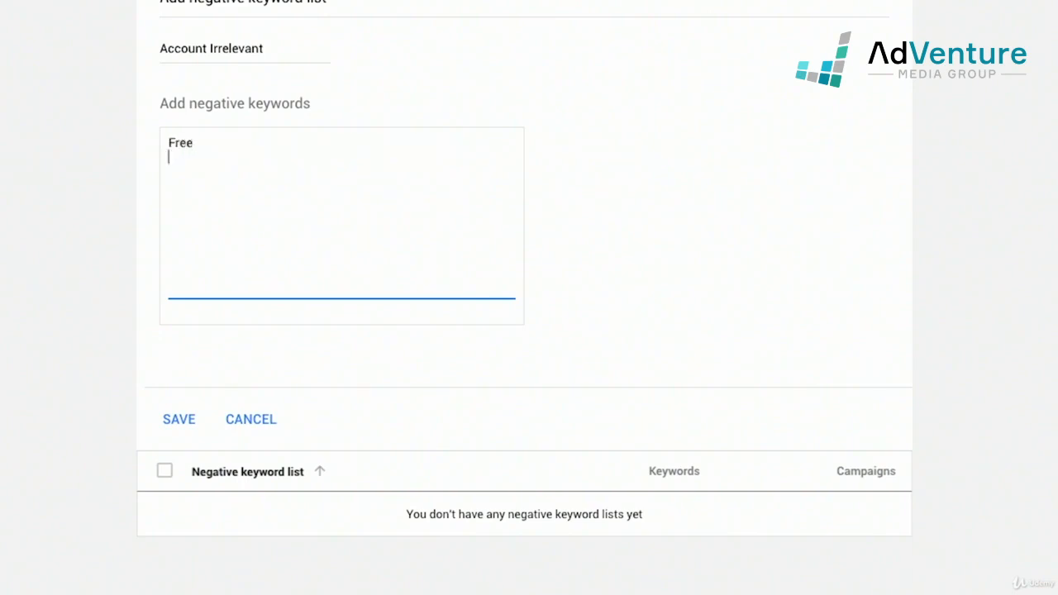
type("bvoo")
key("BackSpace")
key("BackSpace")
key("BackSpace")
type("ooks")
key("Return")
type("images")
key("Return")
type("store")
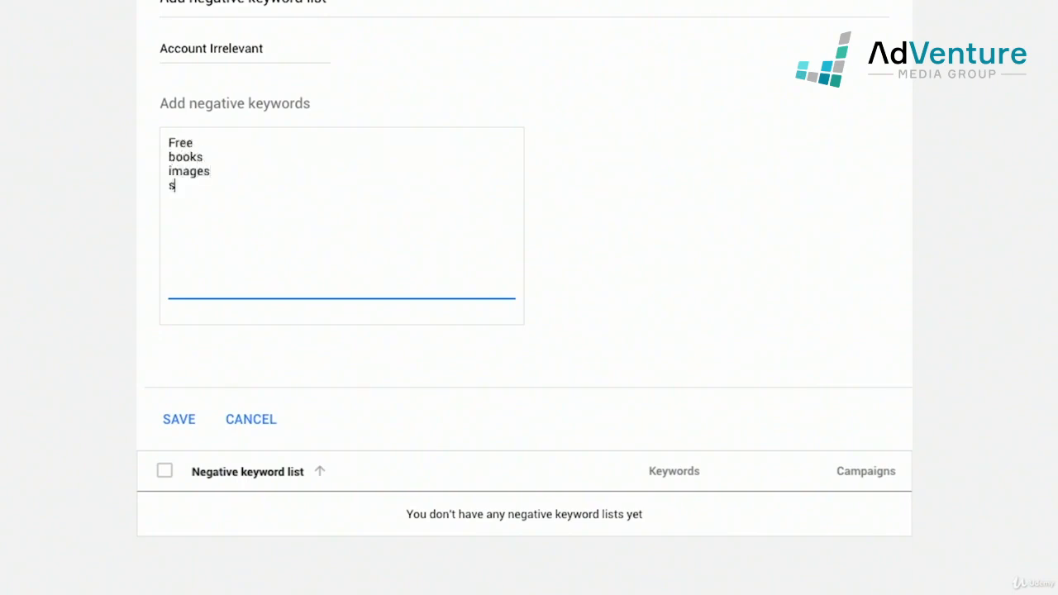
- Add near me, local, diy, ikea and target as further negative keywords, one per line, and save the list
key("Return")
type("near me")
key("Return")
type("local ")
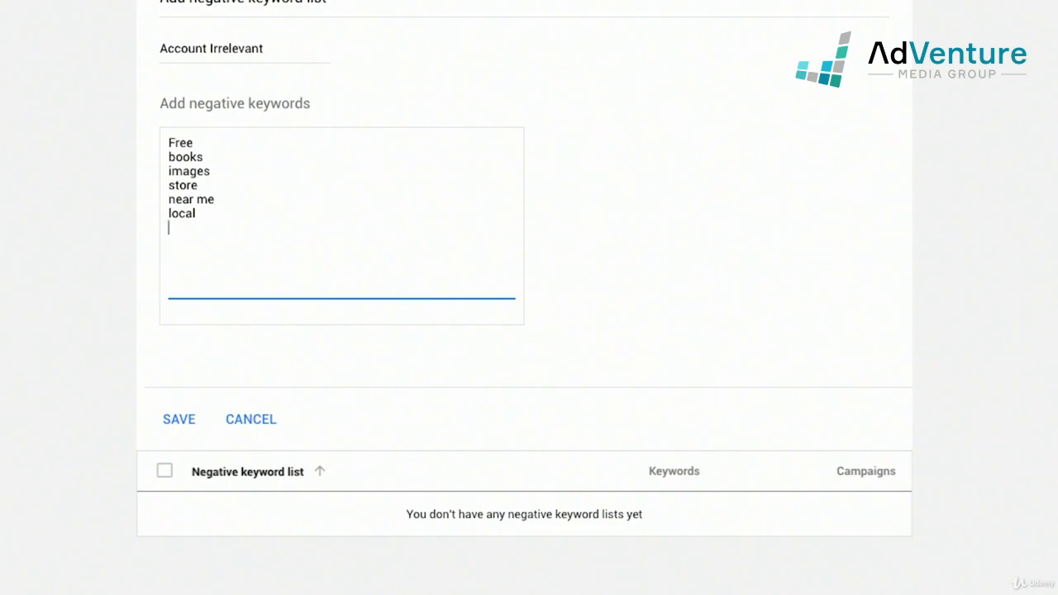
type("diy")
key("Return")
type("ikea ")
type("target")
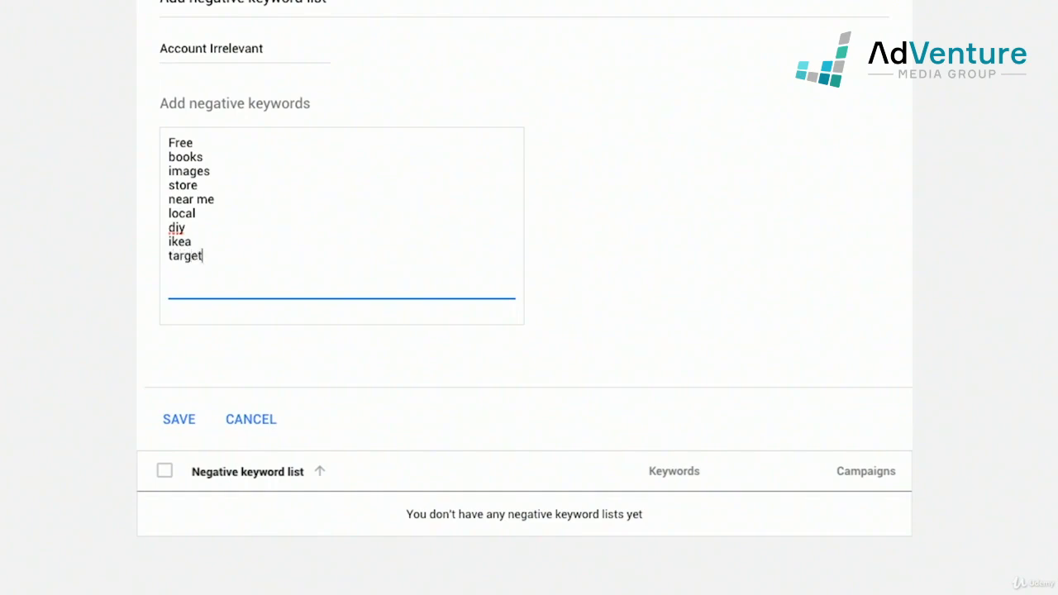
left_click(176, 417)
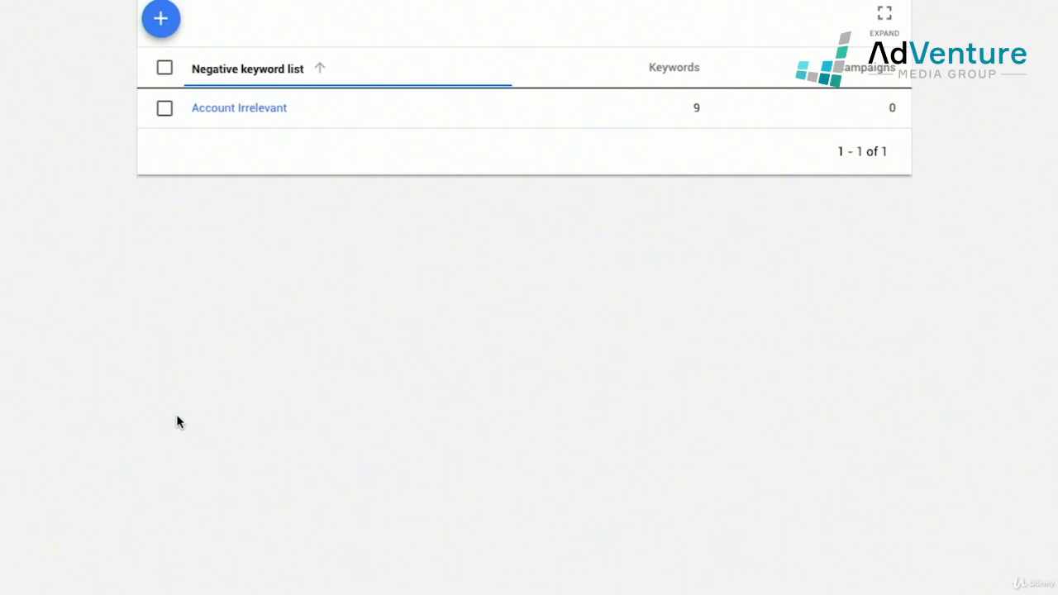
- Apply the Account Irrelevant list to the Office Chairs campaign and return to that campaign's negative keywords
key("ctrl+Tab")
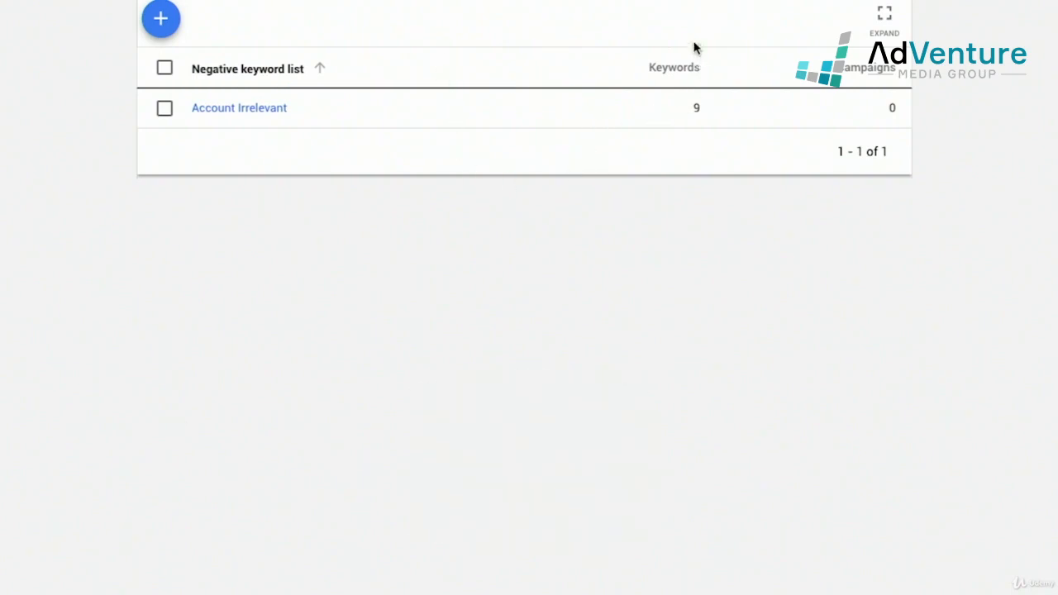
left_click_drag(694, 44, 702, 37)
left_click_drag(882, 48, 897, 146)
left_click(166, 116)
left_click(165, 116)
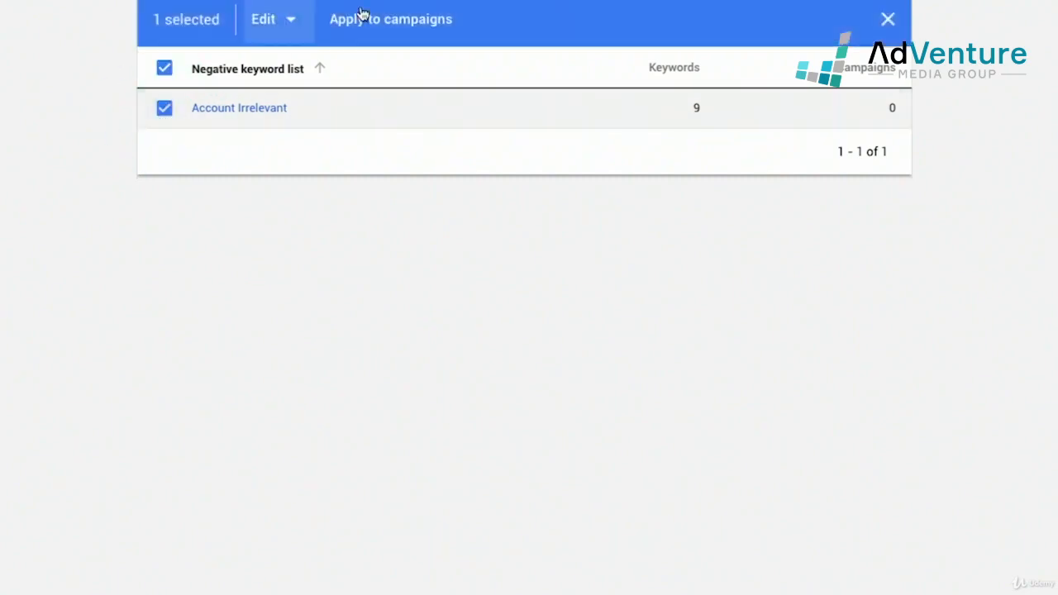
left_click(397, 18)
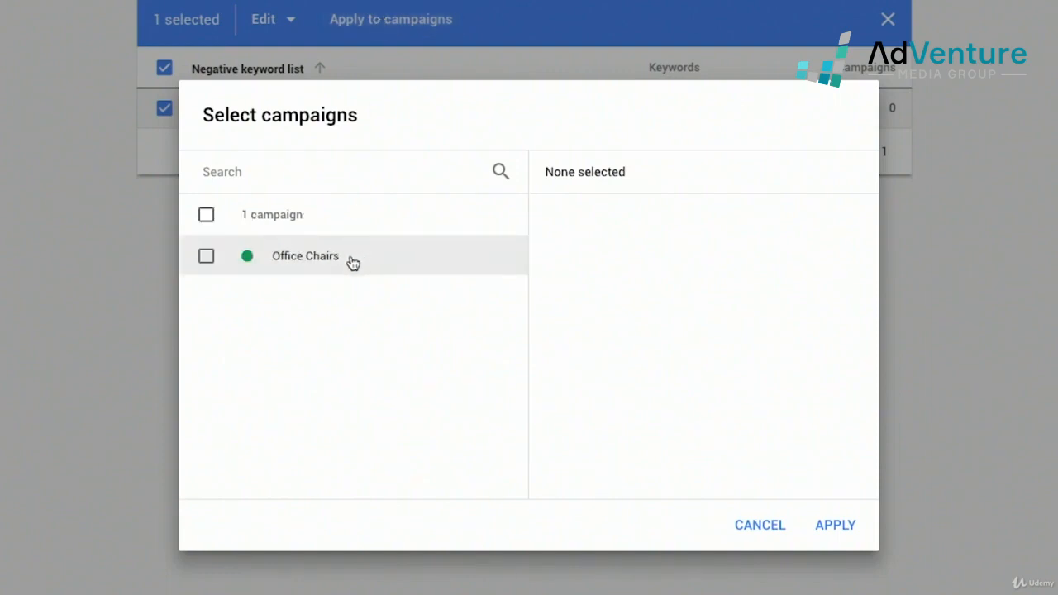
left_click(207, 260)
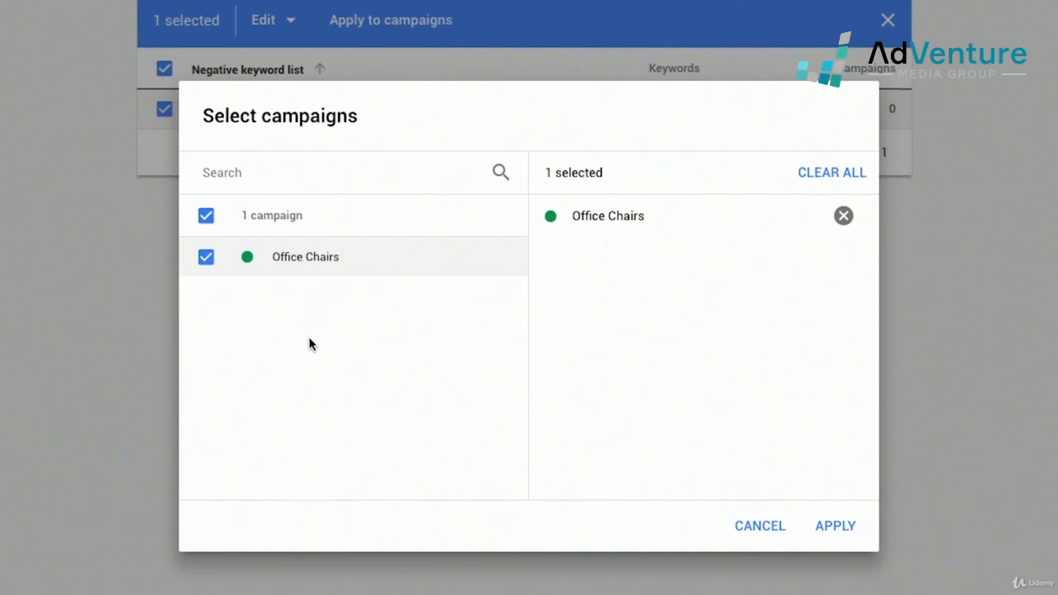
left_click(834, 514)
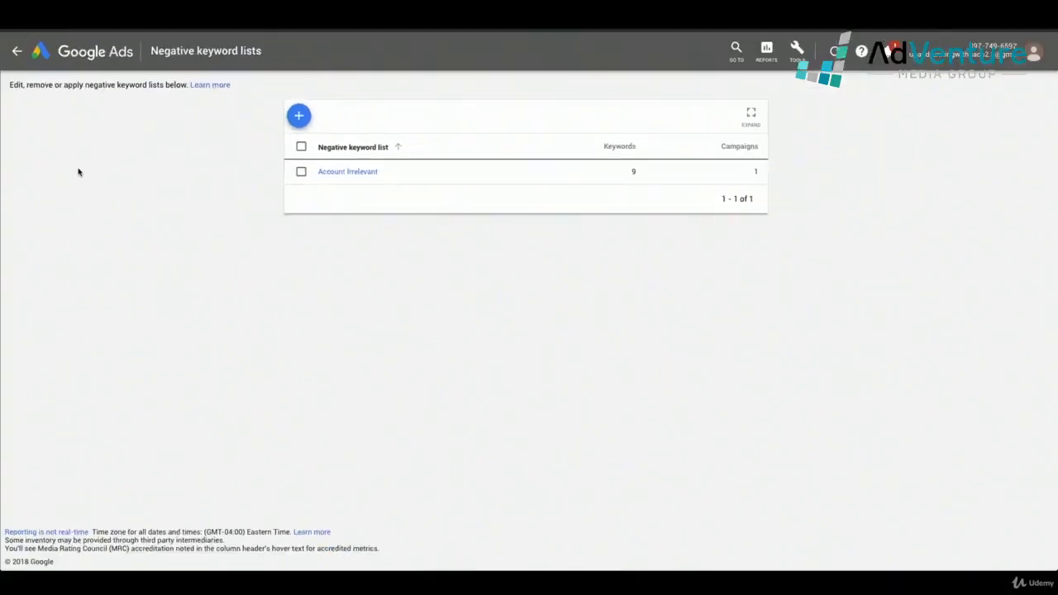
left_click(16, 51)
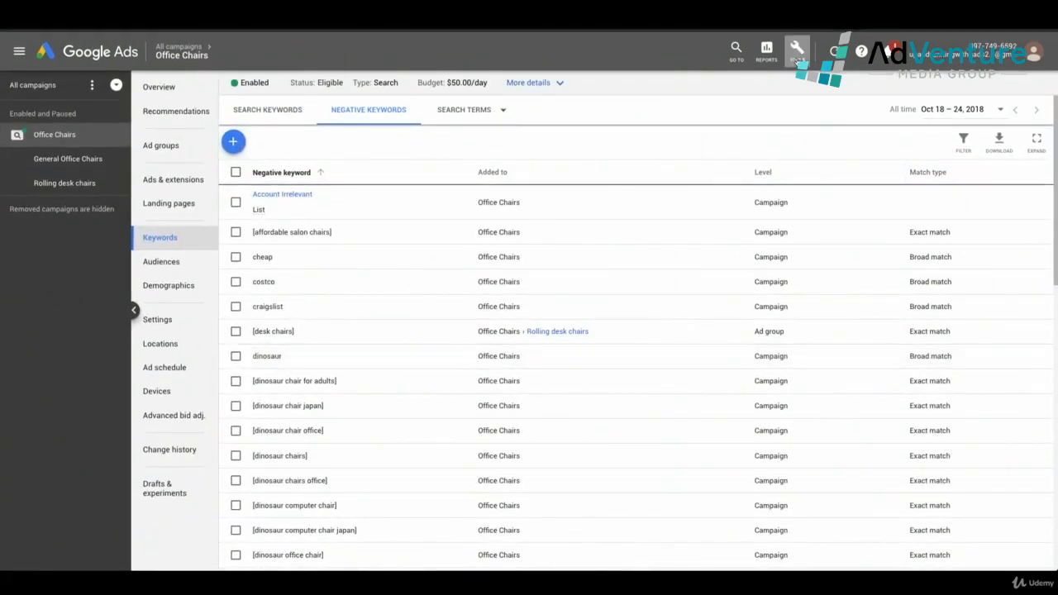
- Start another shared negative keyword list and name it "Office Chairs Negatives"
left_click(796, 51)
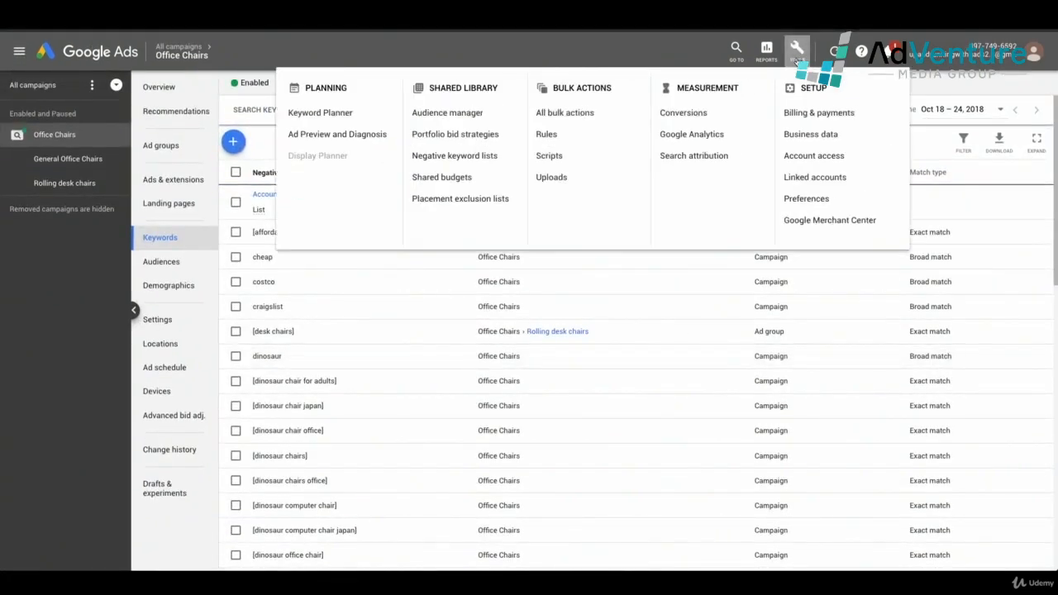
left_click(447, 157)
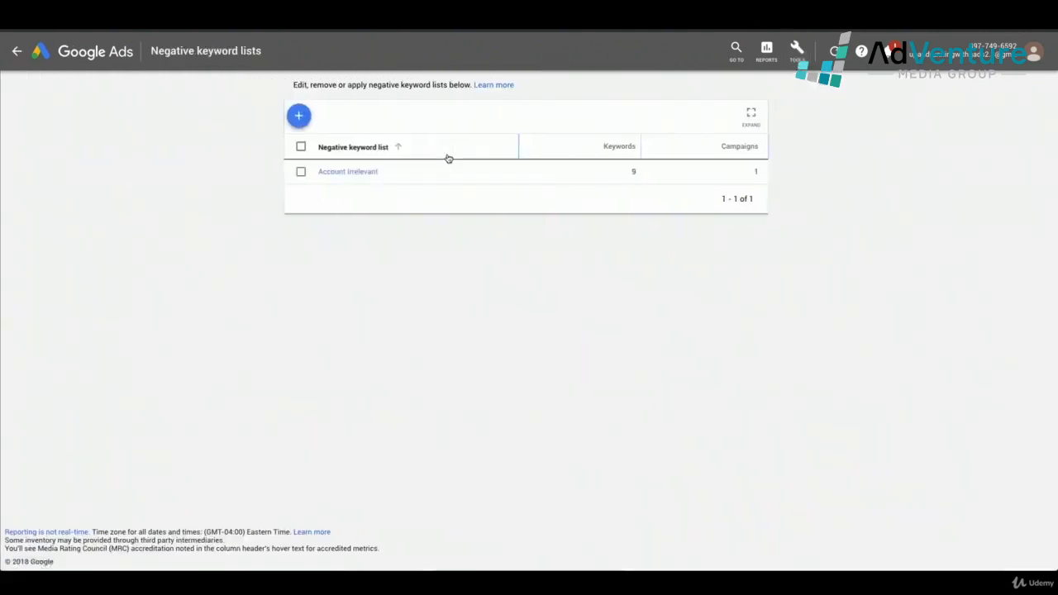
left_click(310, 127)
left_click(341, 146)
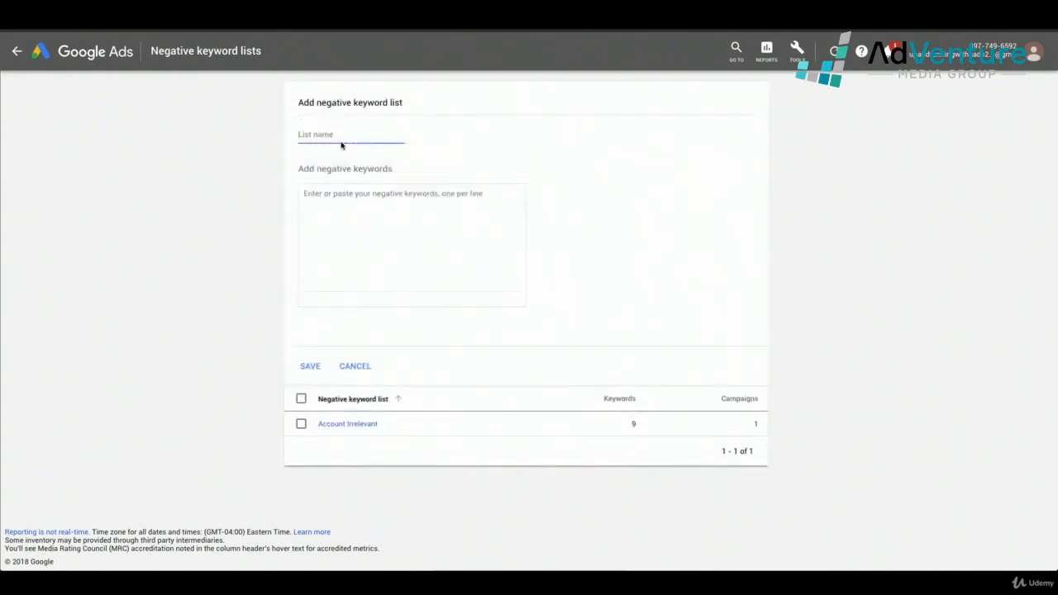
type("Office Chairs N")
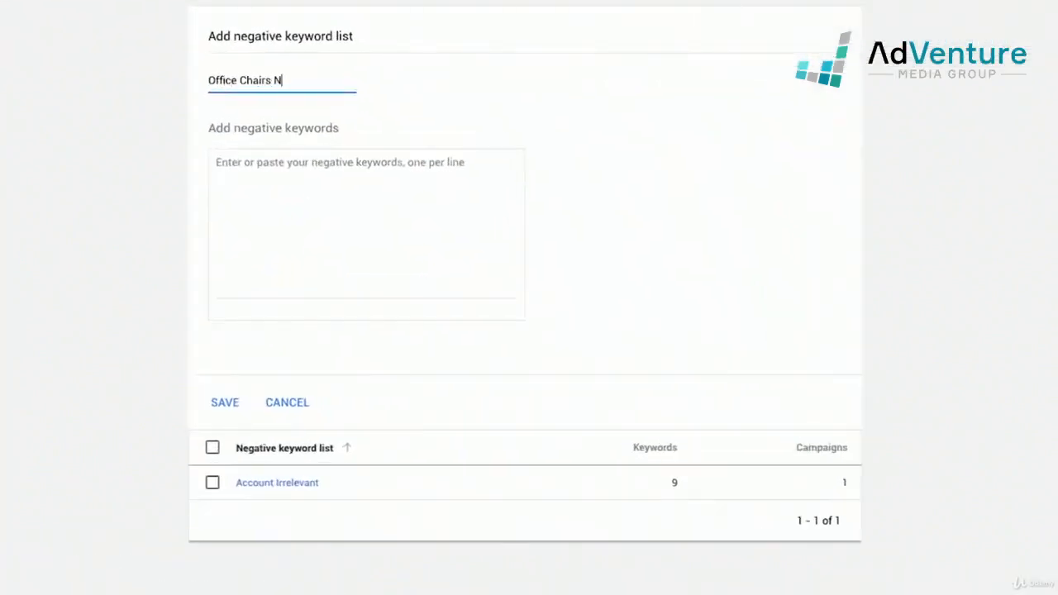
type("egatives")
key("Tab")
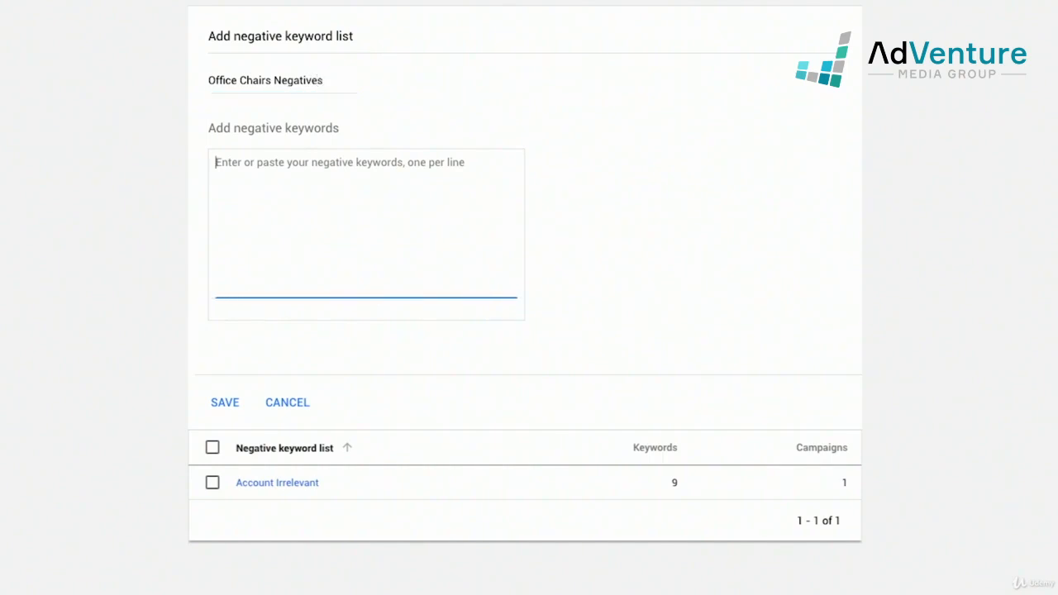
- Enter cheap, dinosaur, wood and metal as negative keywords, one per line, and save the Office Chairs Negatives list
type("cheap")
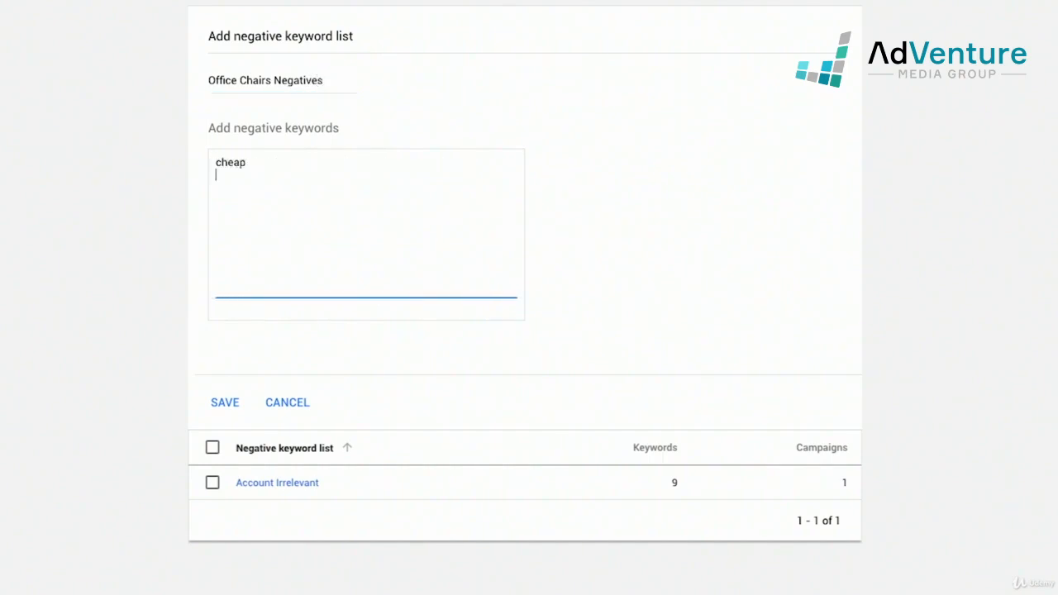
key("Return")
type("dinosaur")
key("Return")
type("wood")
key("Return")
type("metal")
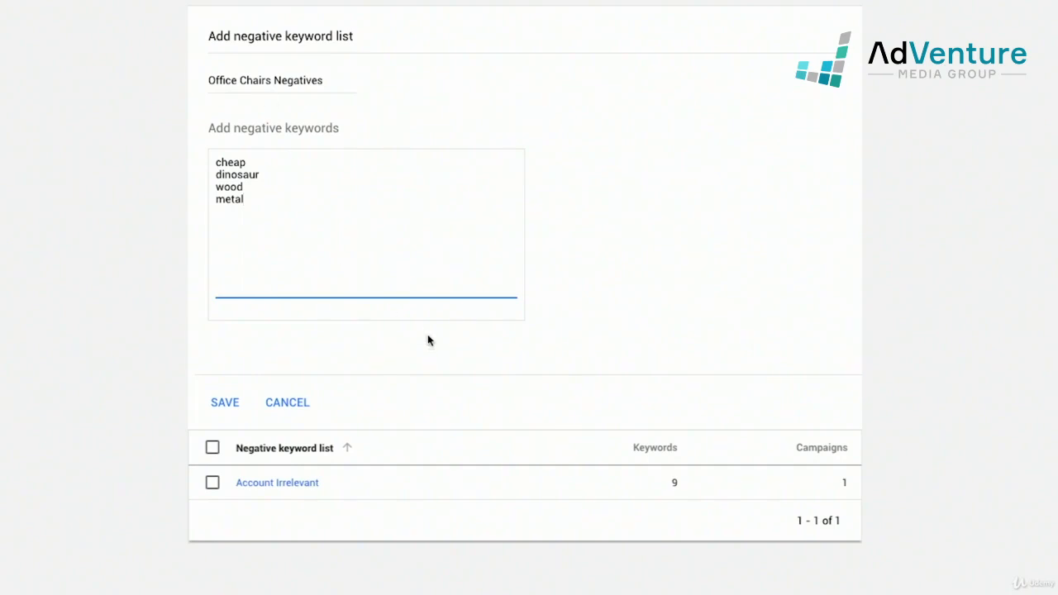
left_click(224, 402)
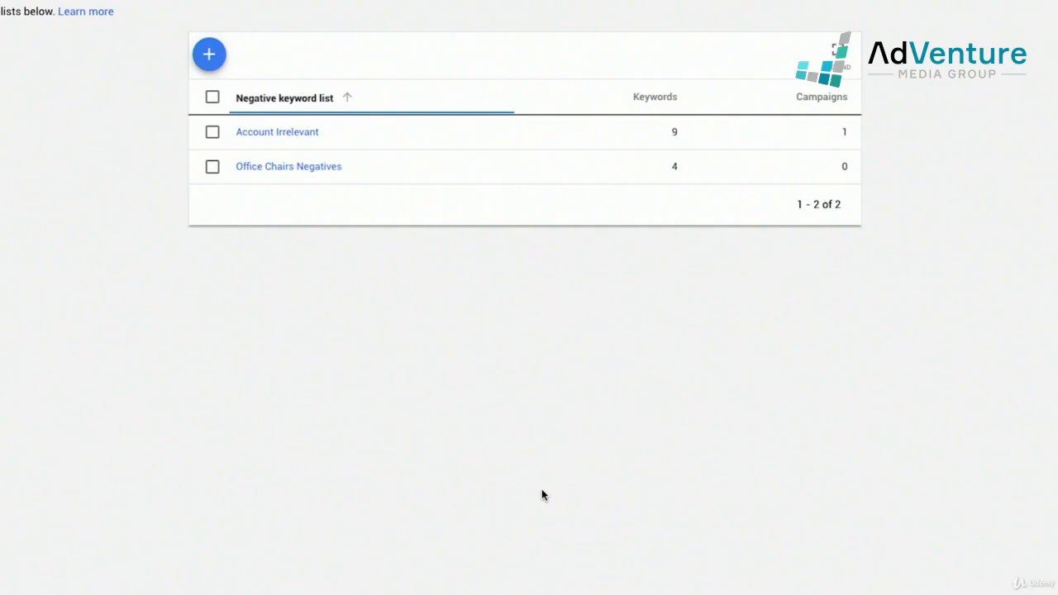
- View the Office Chairs campaign's search keywords and open its search terms report
key("slash")
type("sear")
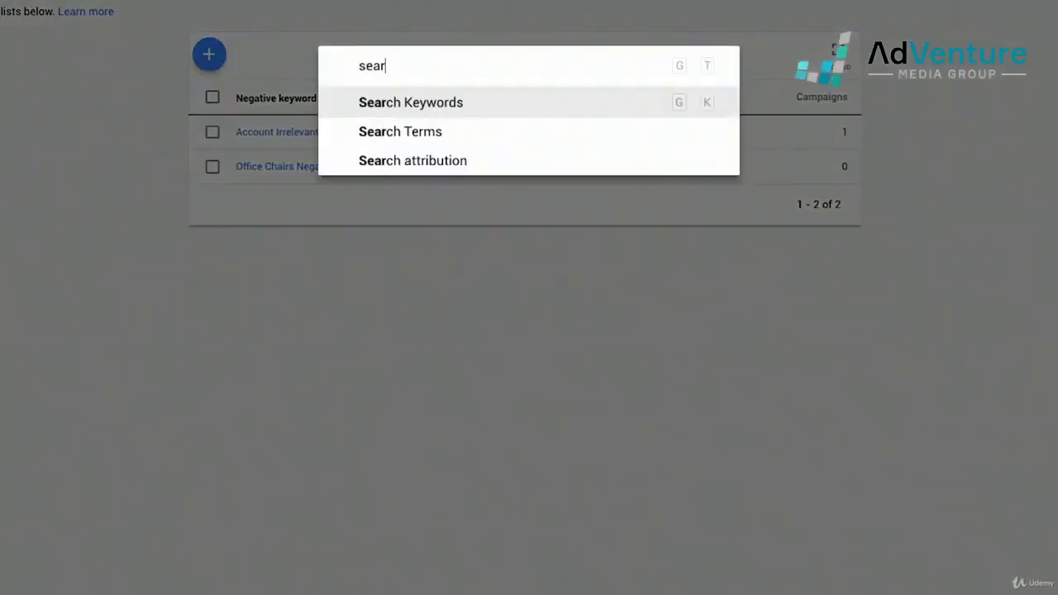
left_click(437, 133)
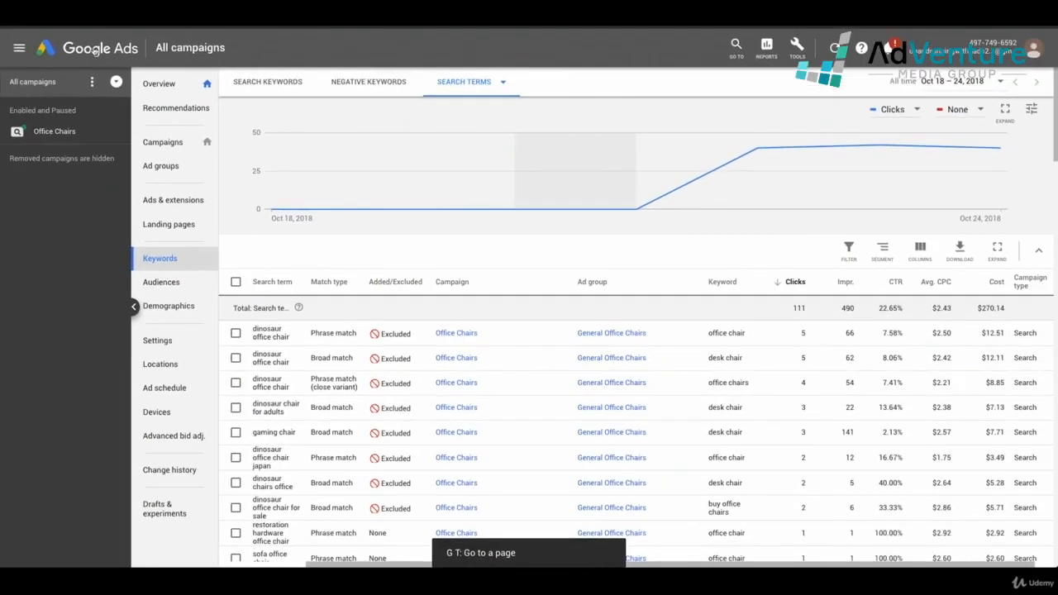
left_click(50, 130)
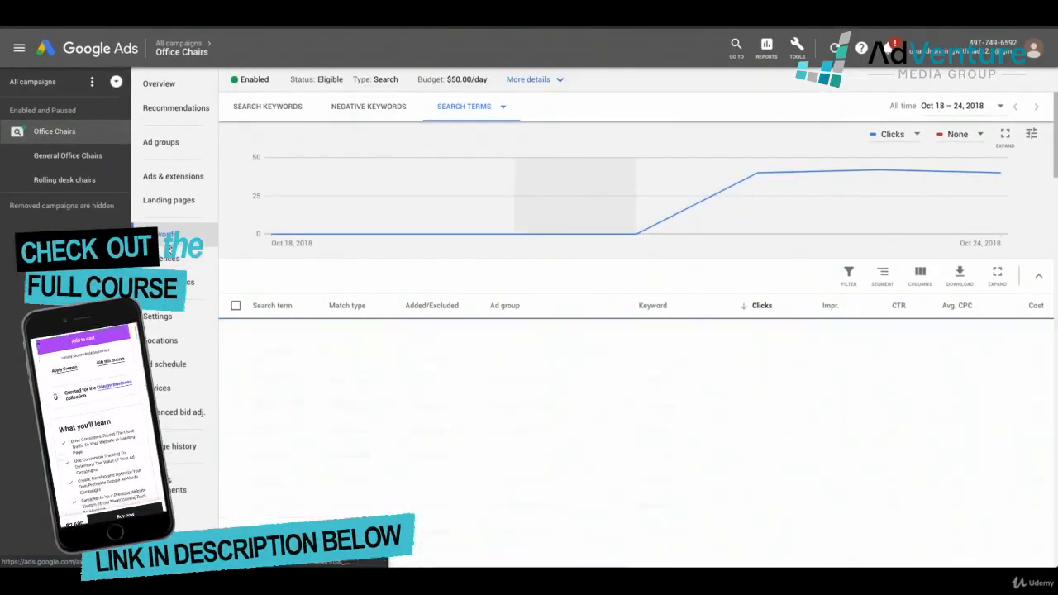
left_click(268, 116)
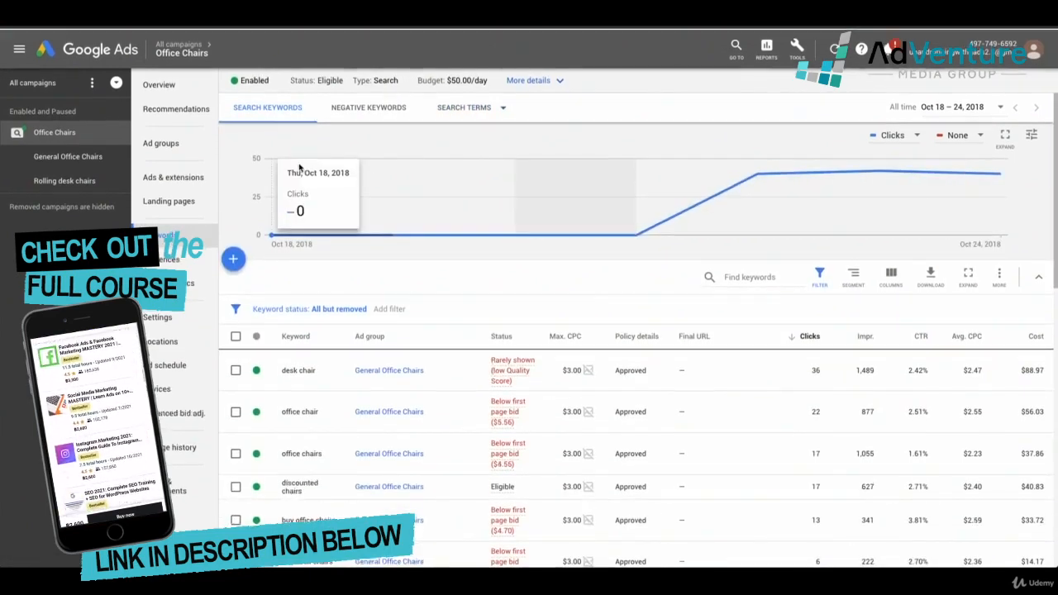
left_click(470, 109)
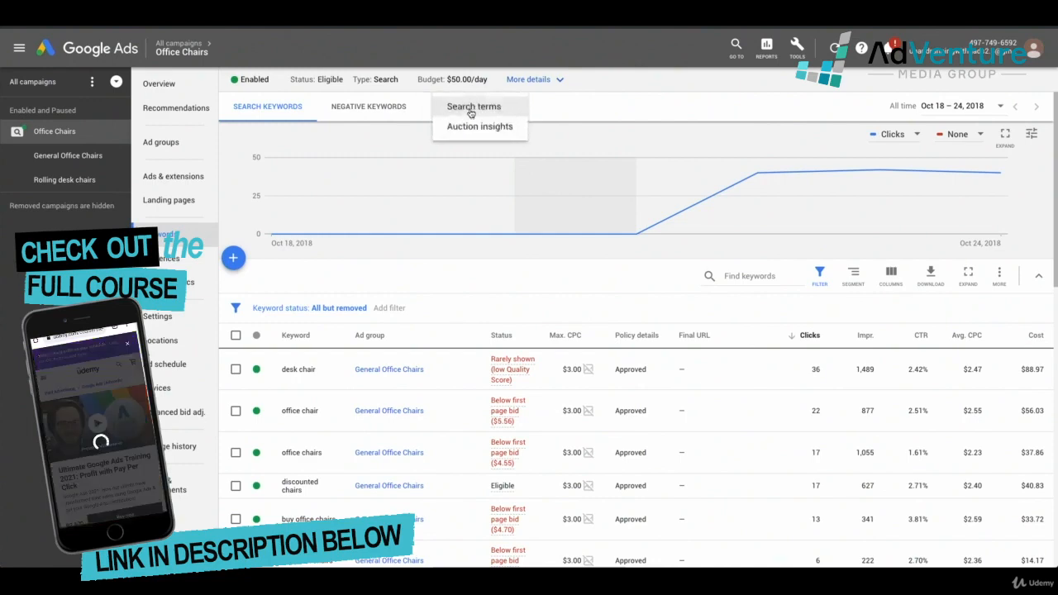
left_click(492, 109)
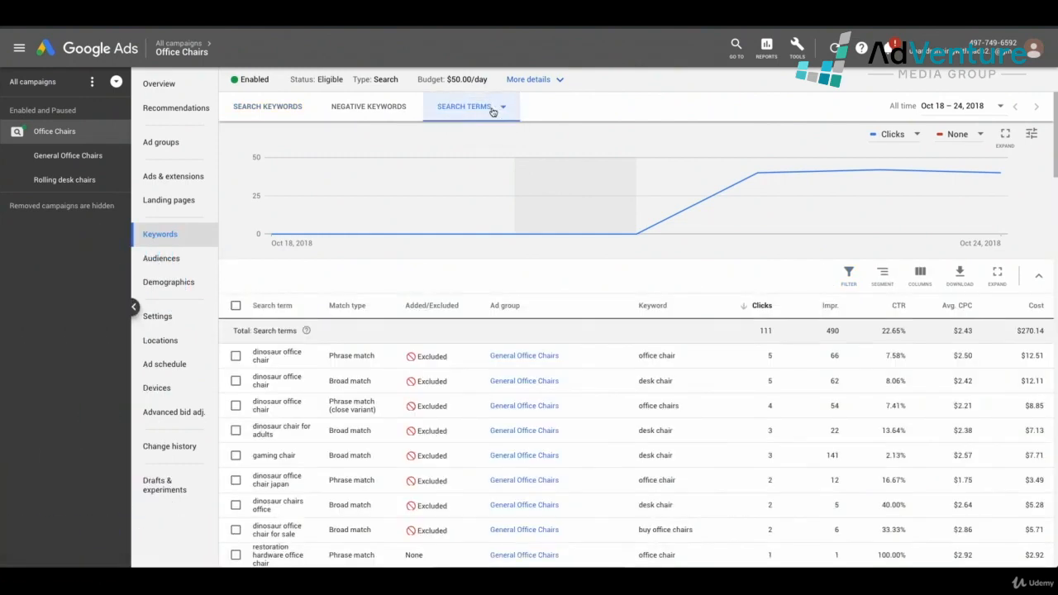
- Add the "restoration hardware office chair" search term as an exact-match negative keyword to the Account Irrelevant list
scroll(854, 340, "down", 5)
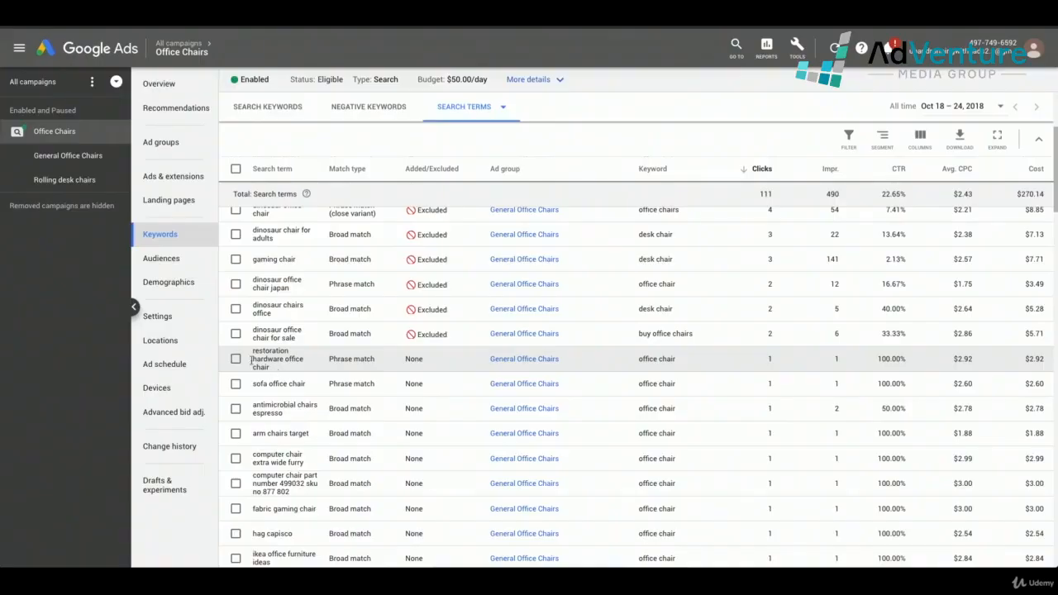
left_click(235, 360)
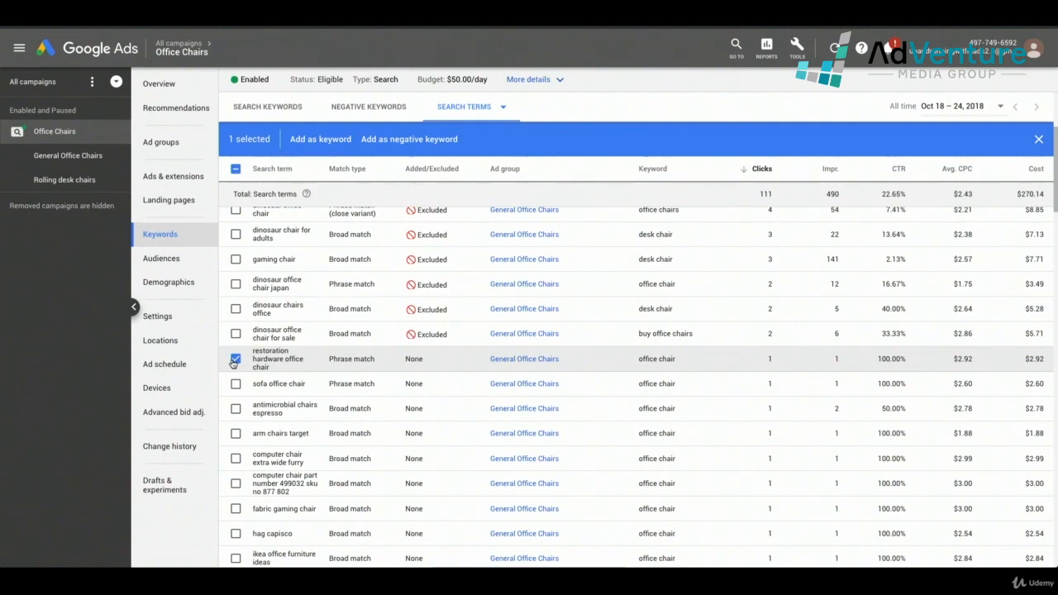
left_click(418, 142)
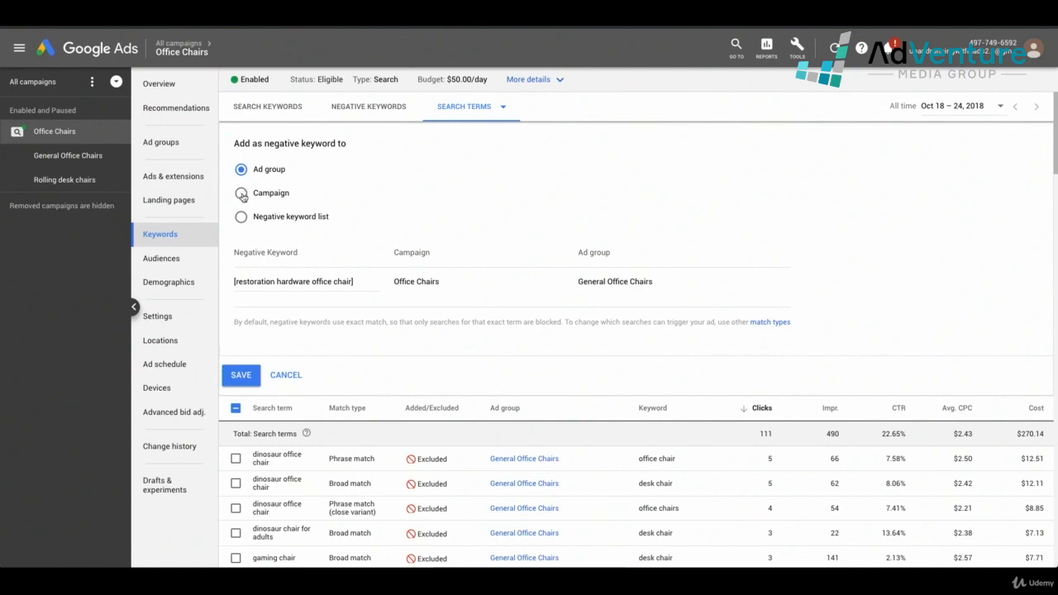
left_click(240, 218)
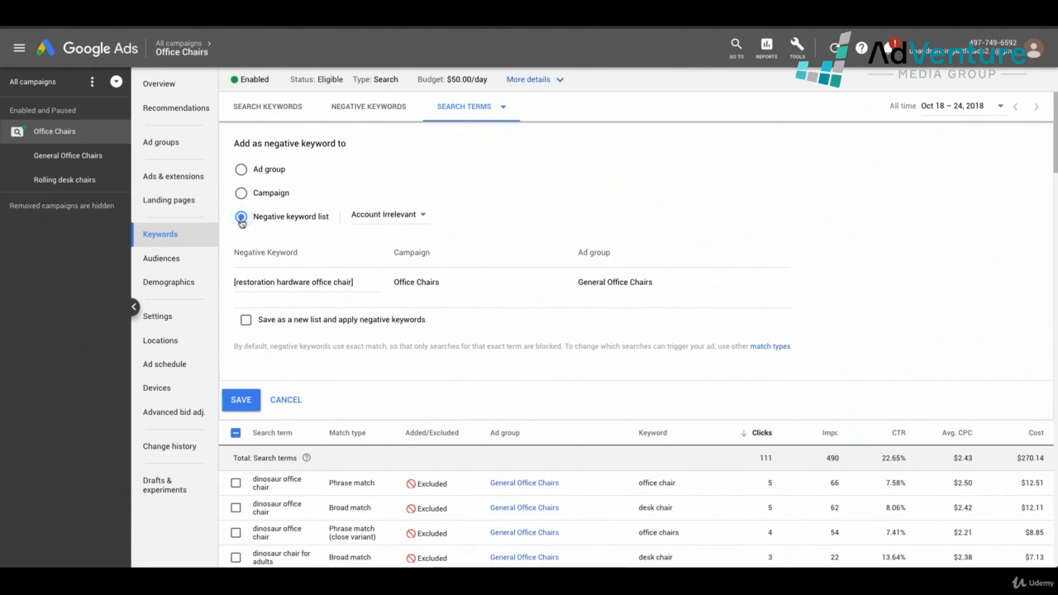
left_click(365, 220)
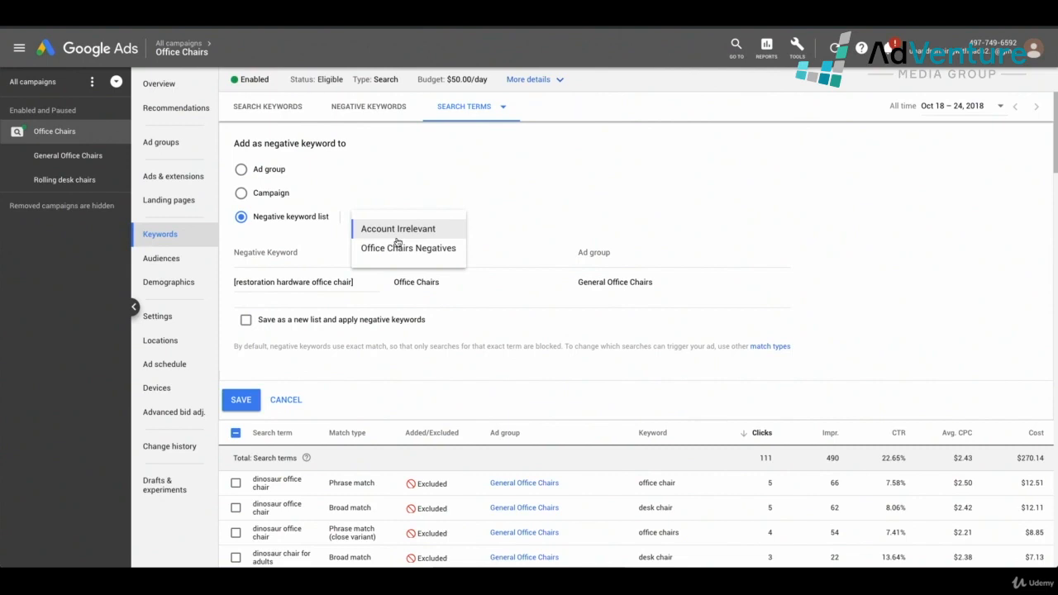
left_click(382, 236)
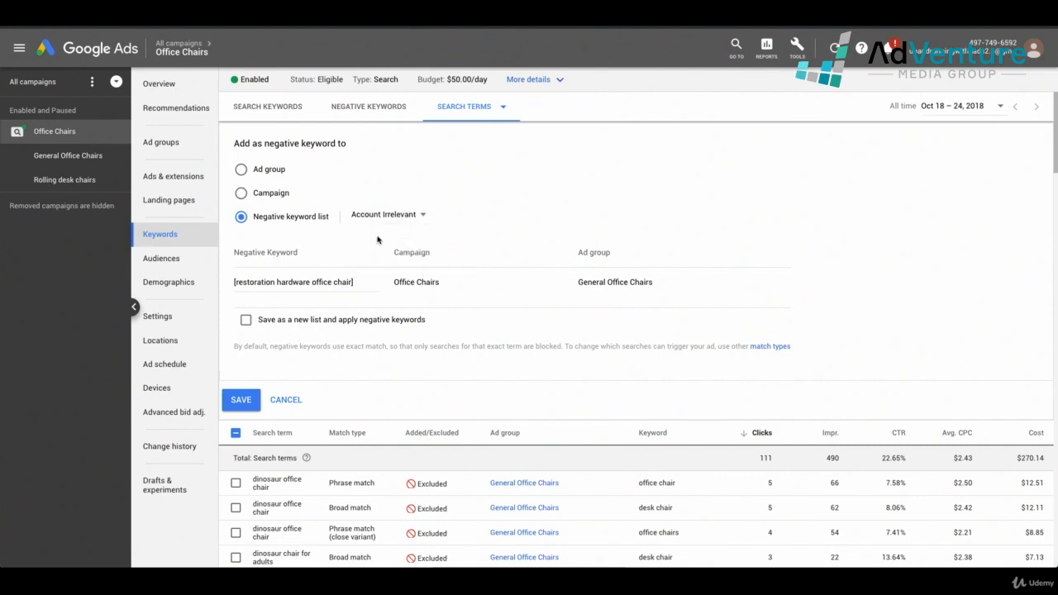
left_click(240, 399)
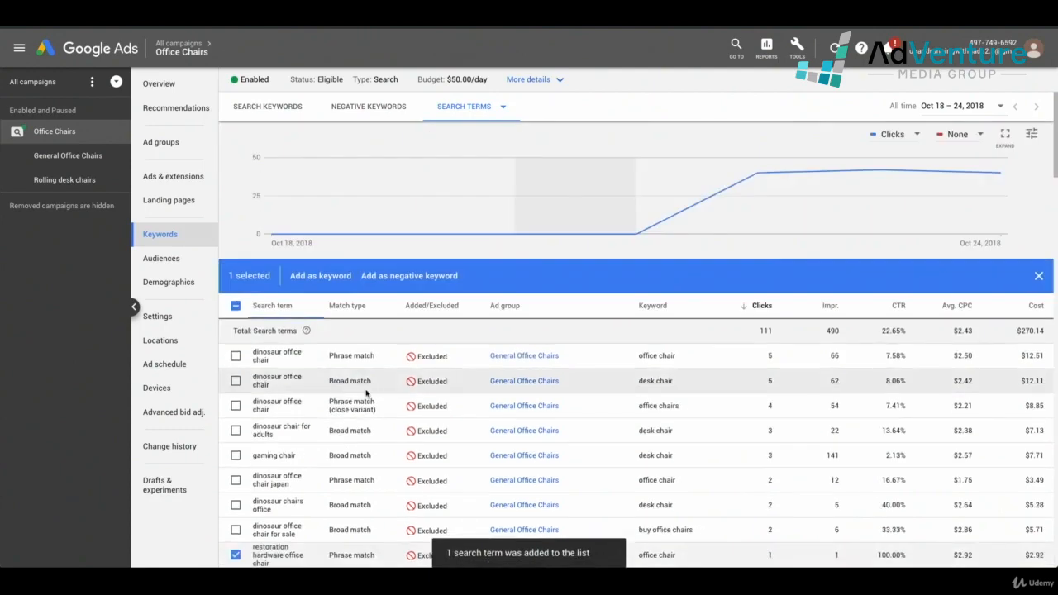
- Add the same search term to the Account Irrelevant list again, shortened to the broad-match negative keyword restoration hardware
scroll(392, 409, "down", 2)
scroll(391, 410, "up", 1)
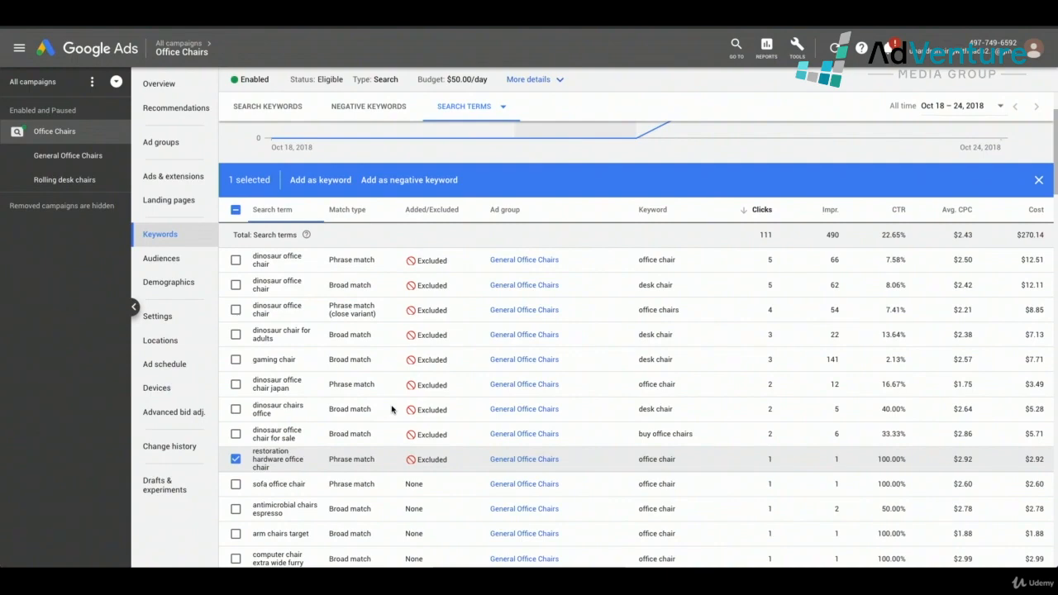
scroll(392, 409, "up", 2)
left_click(406, 276)
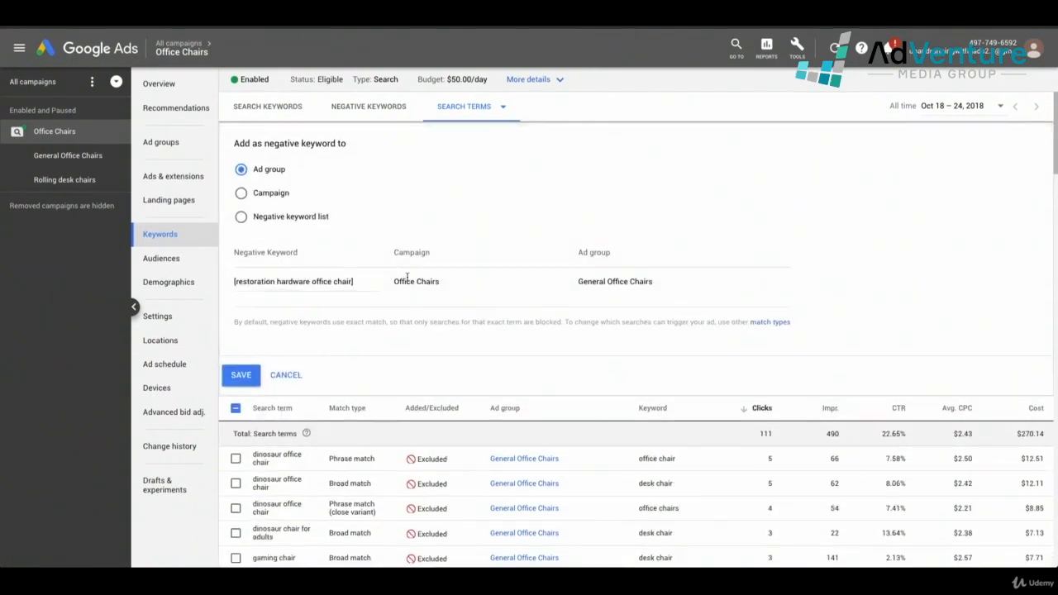
left_click(325, 220)
left_click(344, 282)
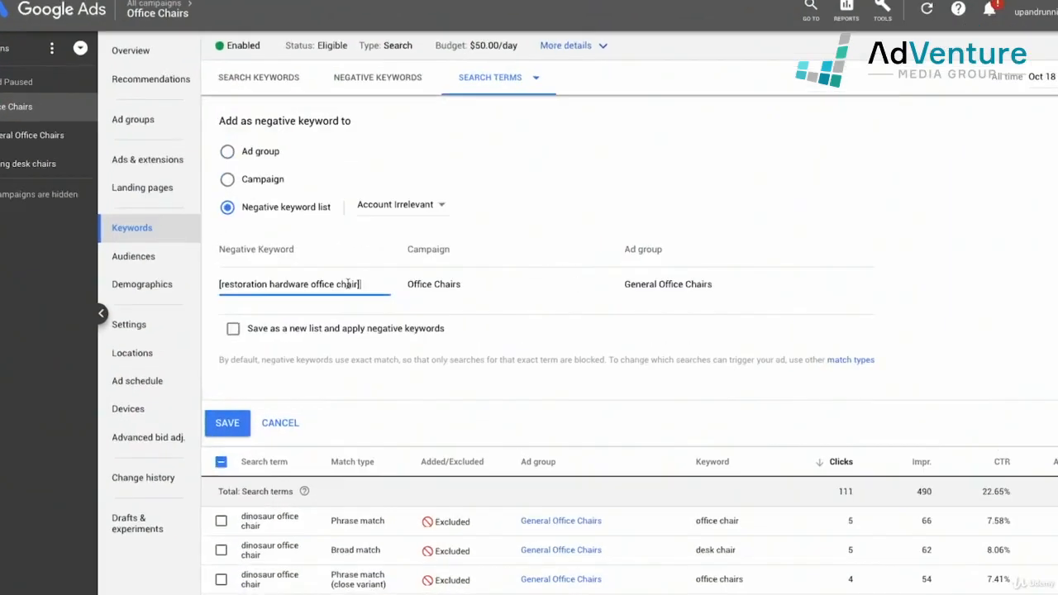
left_click_drag(360, 284, 311, 284)
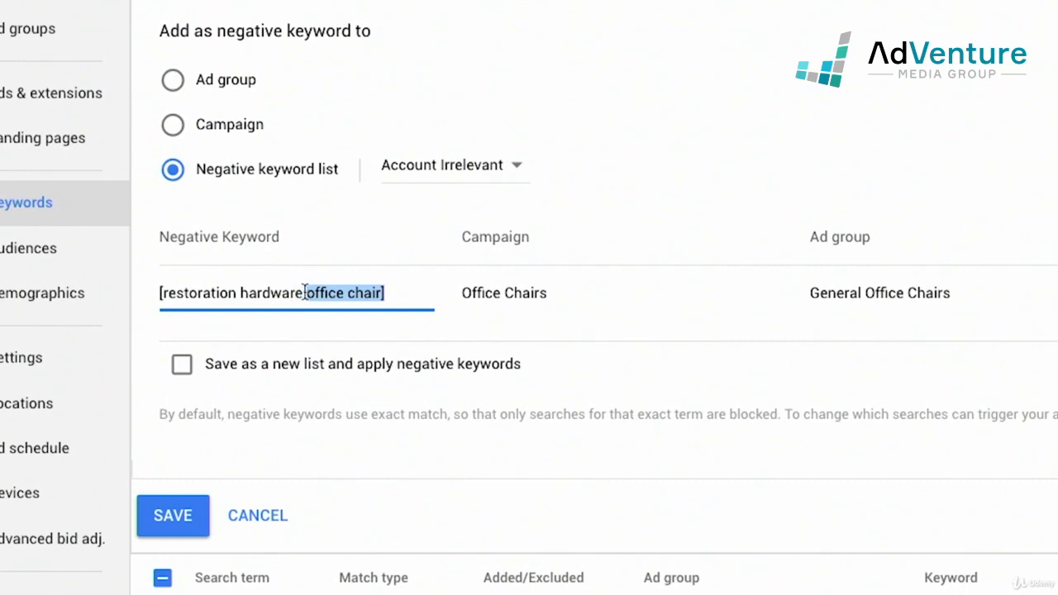
key("BackSpace")
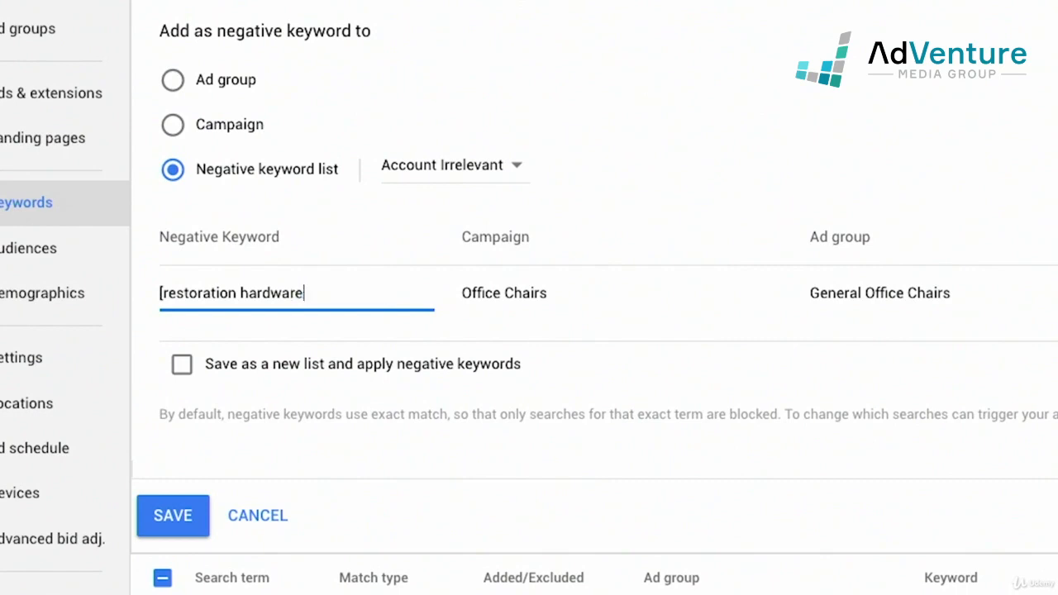
left_click(164, 292)
key("BackSpace")
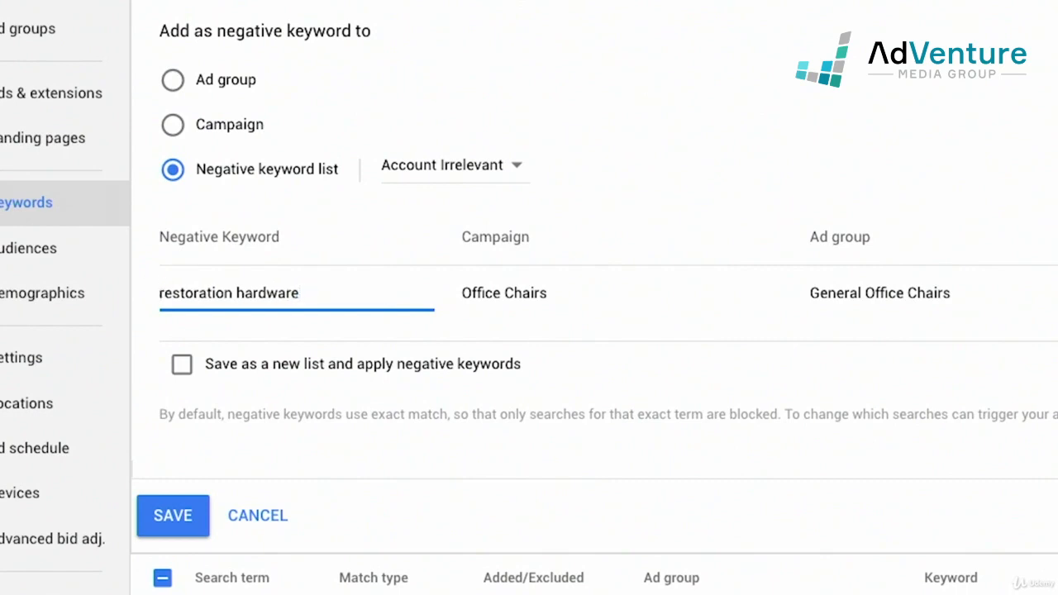
left_click(301, 289)
left_click(172, 515)
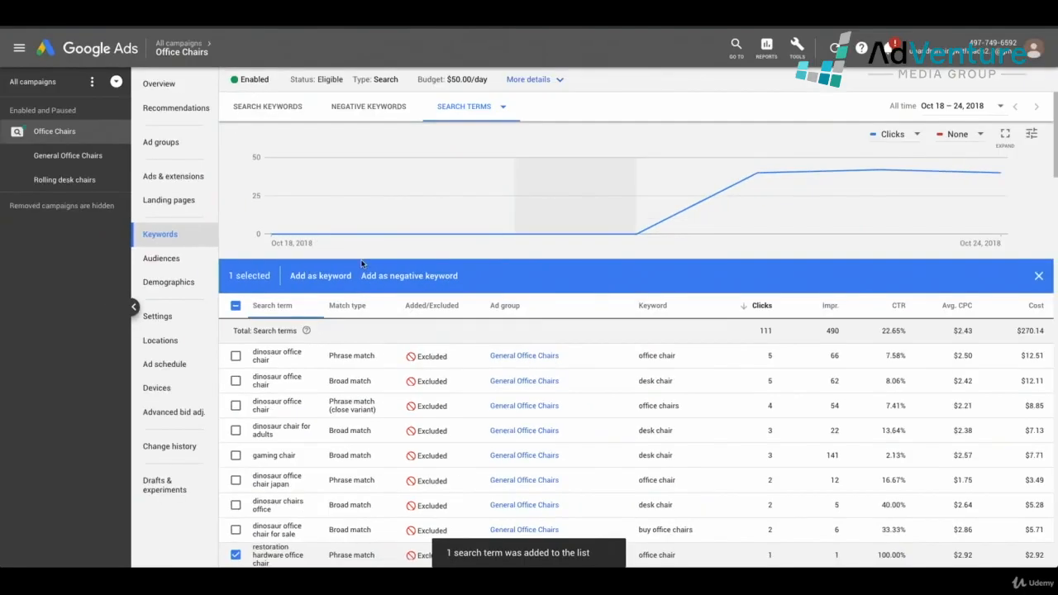
- Go to the negative keyword lists page and open the Account Irrelevant list
type("gt")
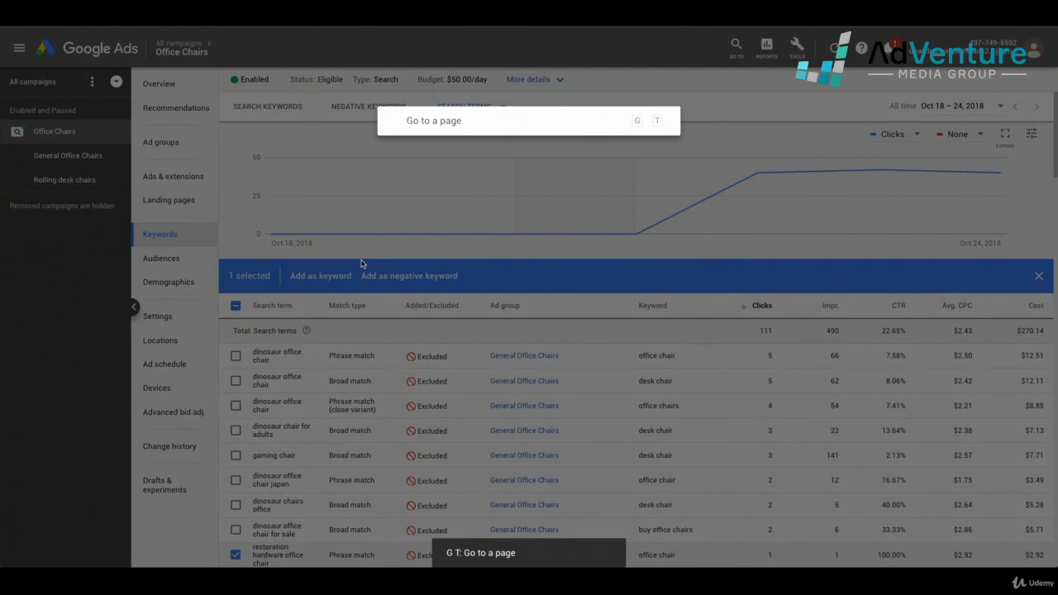
type("neg")
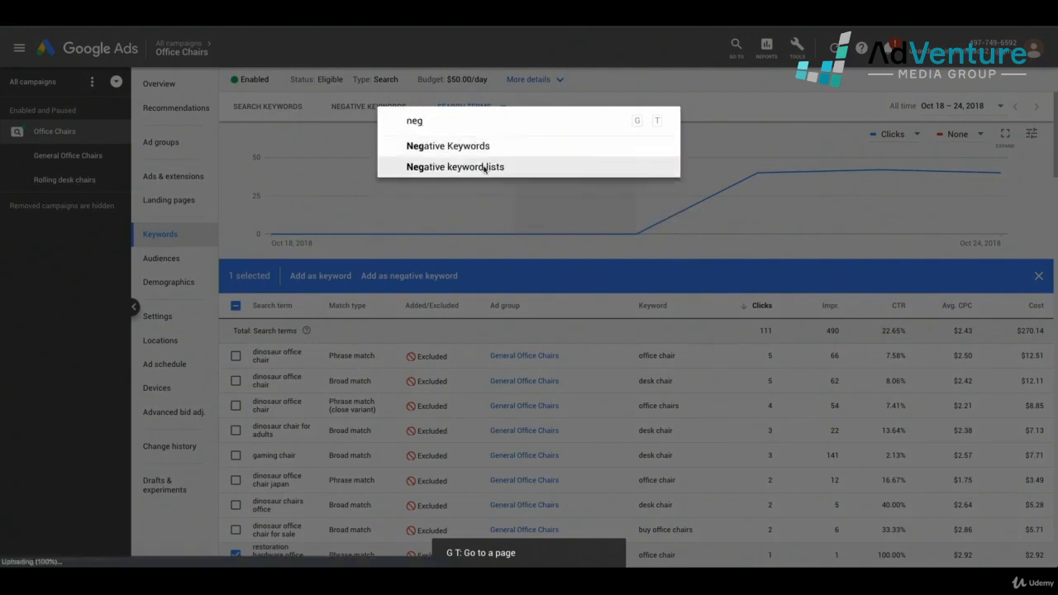
left_click(485, 168)
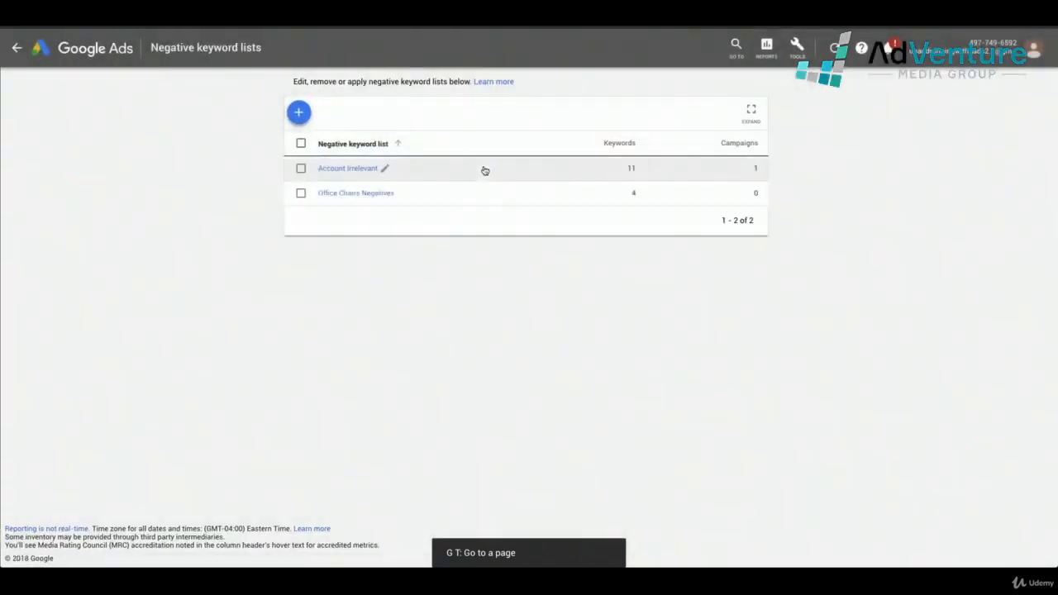
left_click(338, 170)
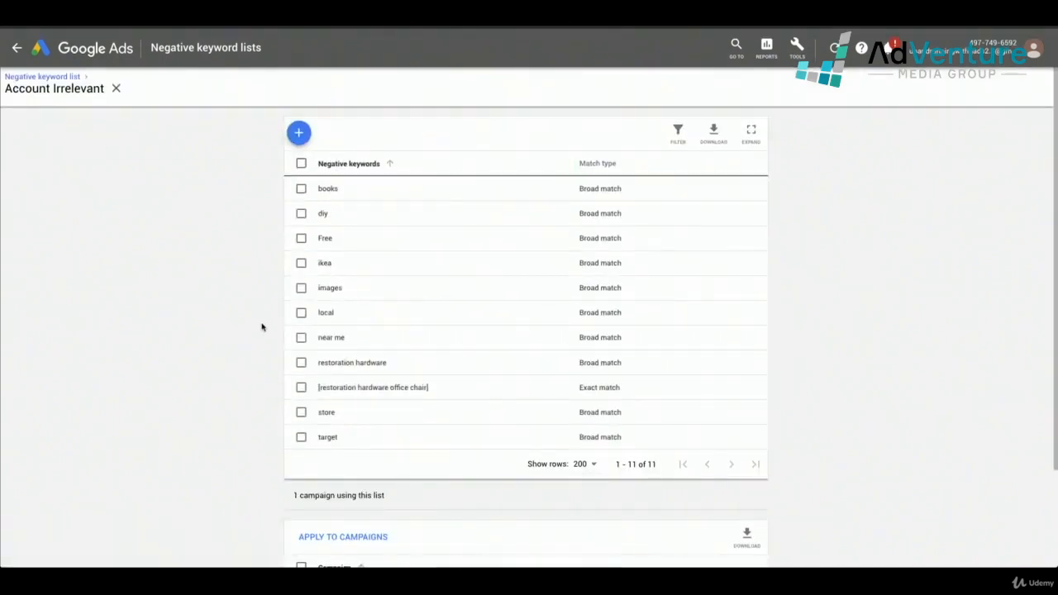
- Remove the "near me" negative keyword from the Account Irrelevant list and check the available filter criteria
left_click(299, 339)
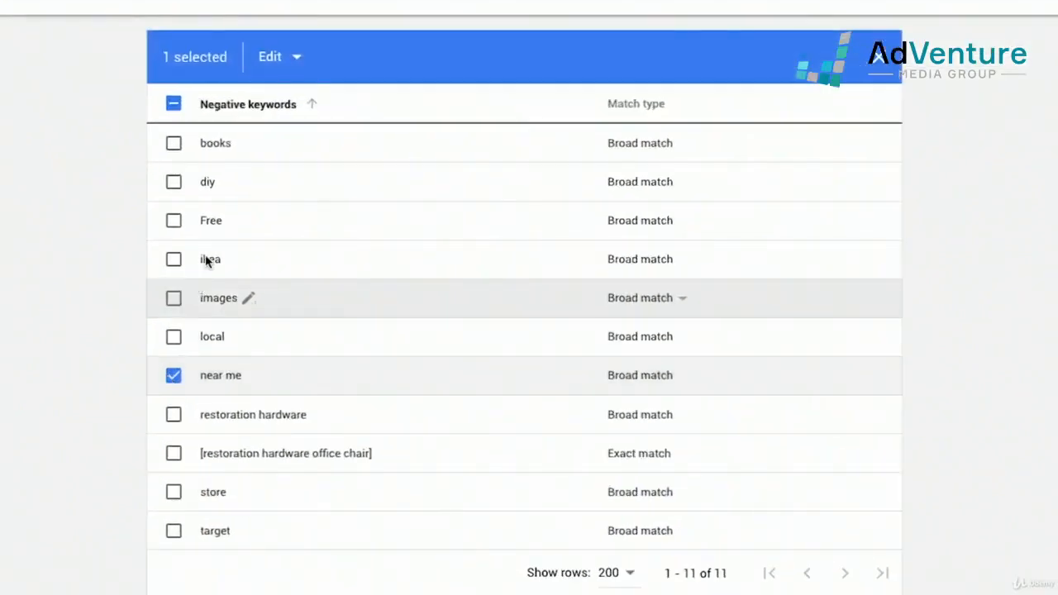
left_click(281, 73)
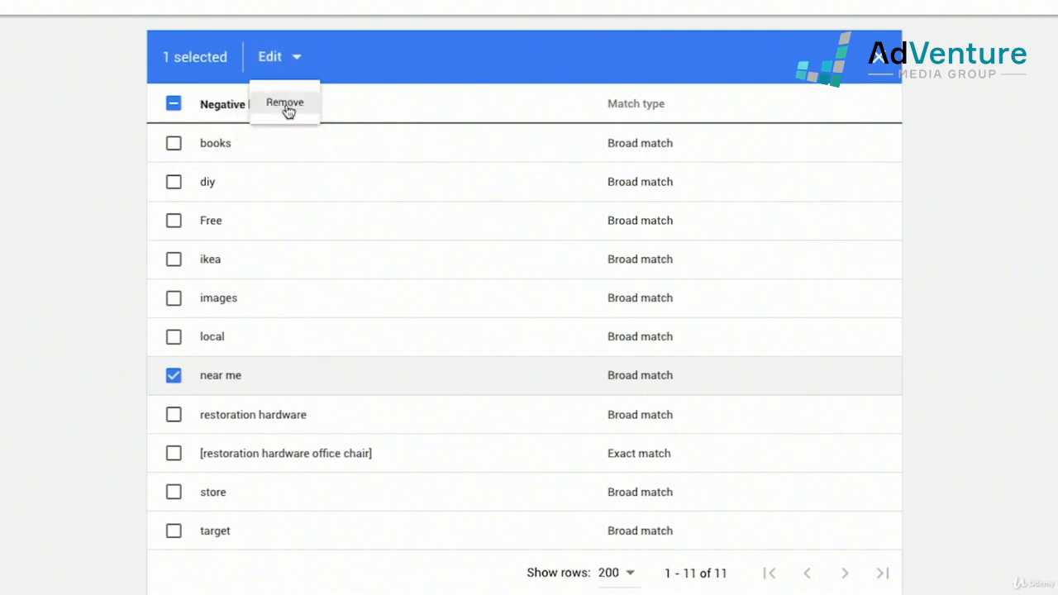
left_click(285, 109)
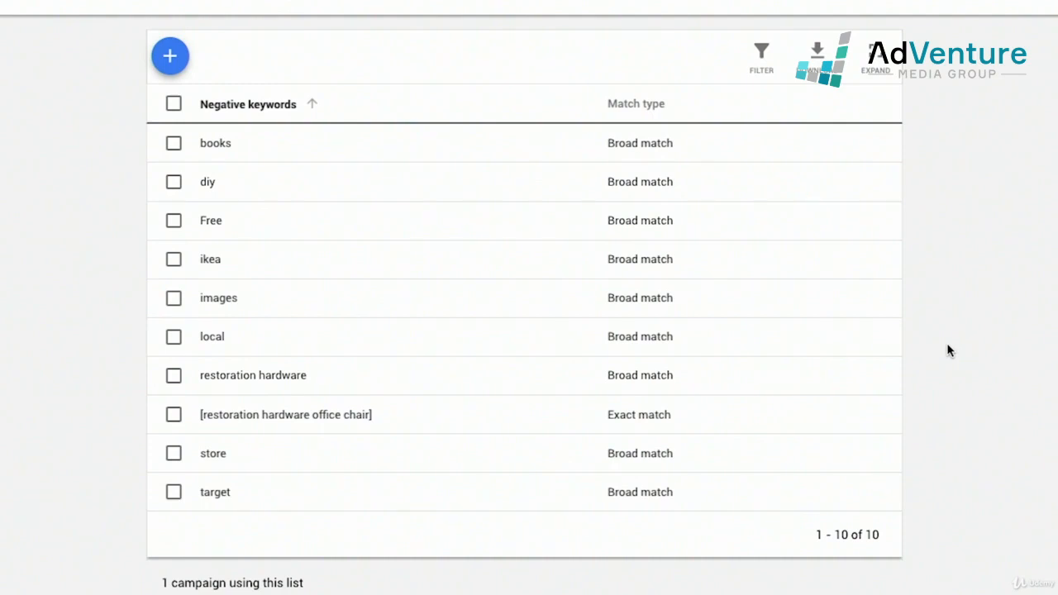
left_click(770, 74)
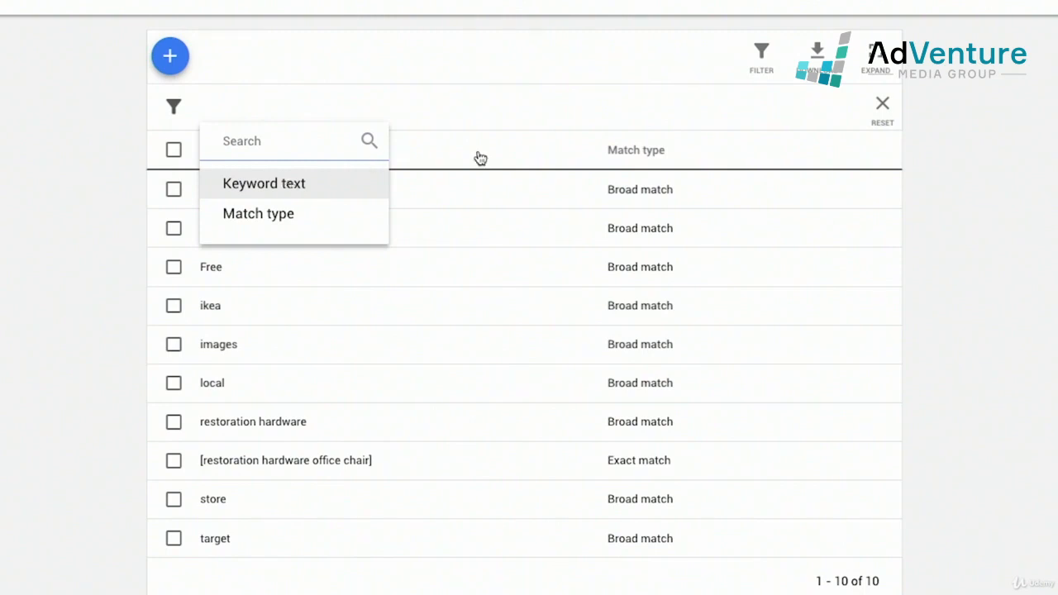
left_click(941, 144)
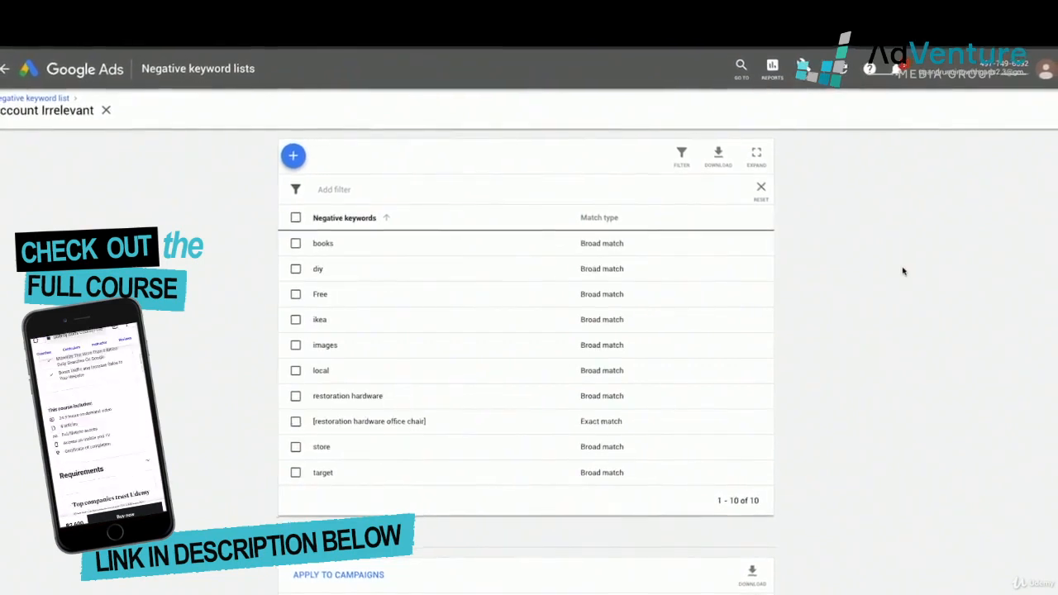
- Remove the Account Irrelevant list from the Office Chairs campaign
scroll(905, 270, "down", 3)
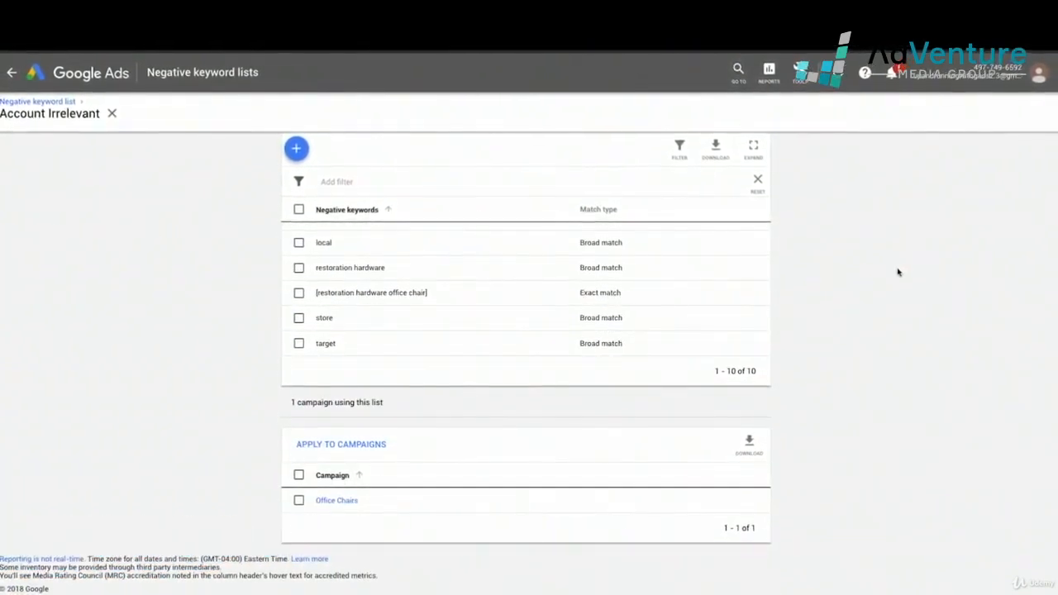
left_click(301, 499)
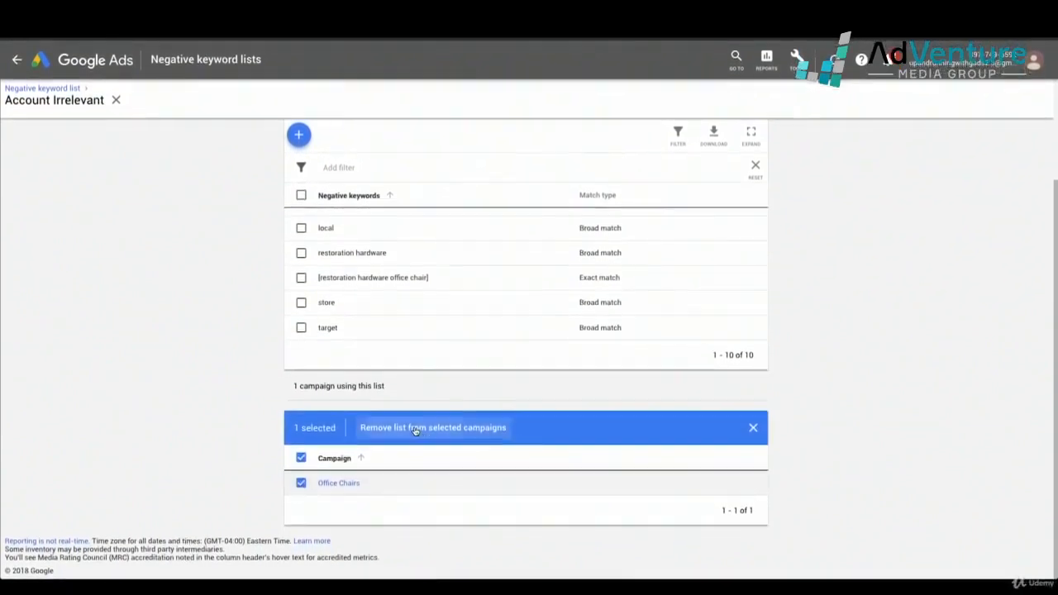
left_click(415, 428)
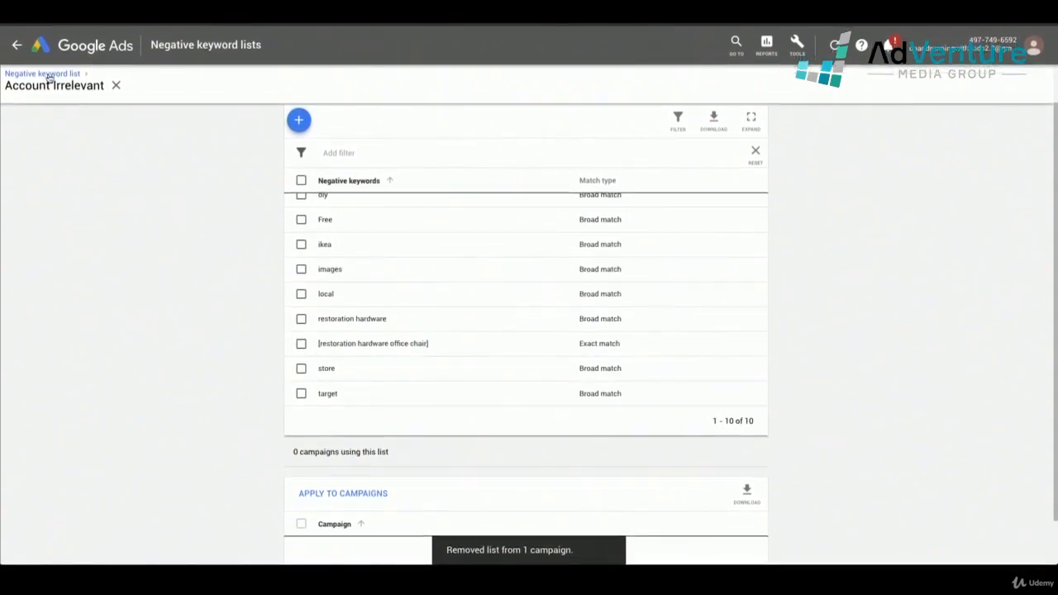
- Apply the Account Irrelevant list to the Office Chairs campaign again
scroll(172, 274, "down", 1)
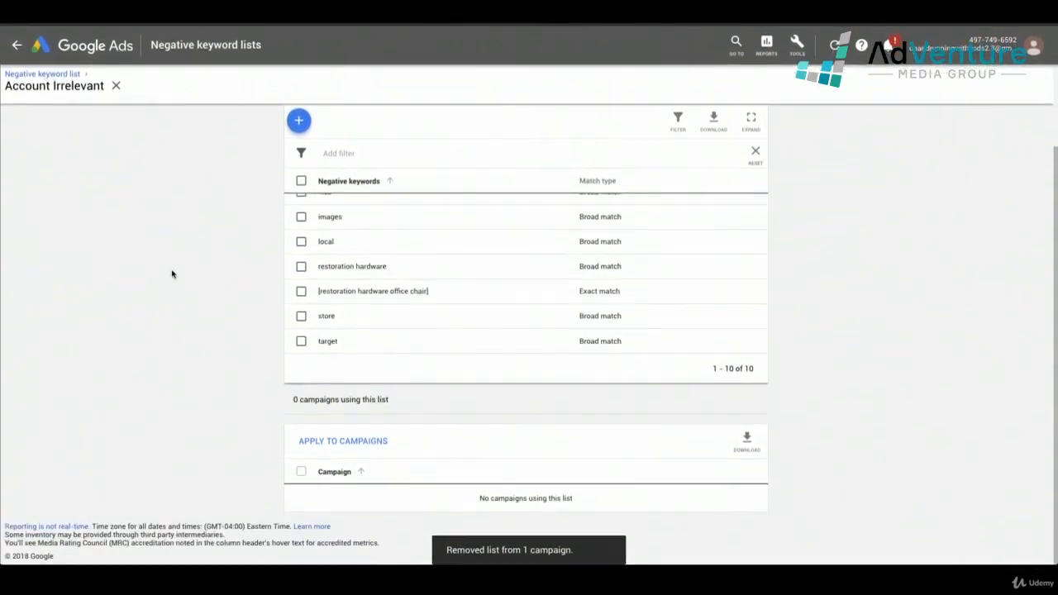
left_click(335, 446)
left_click(385, 265)
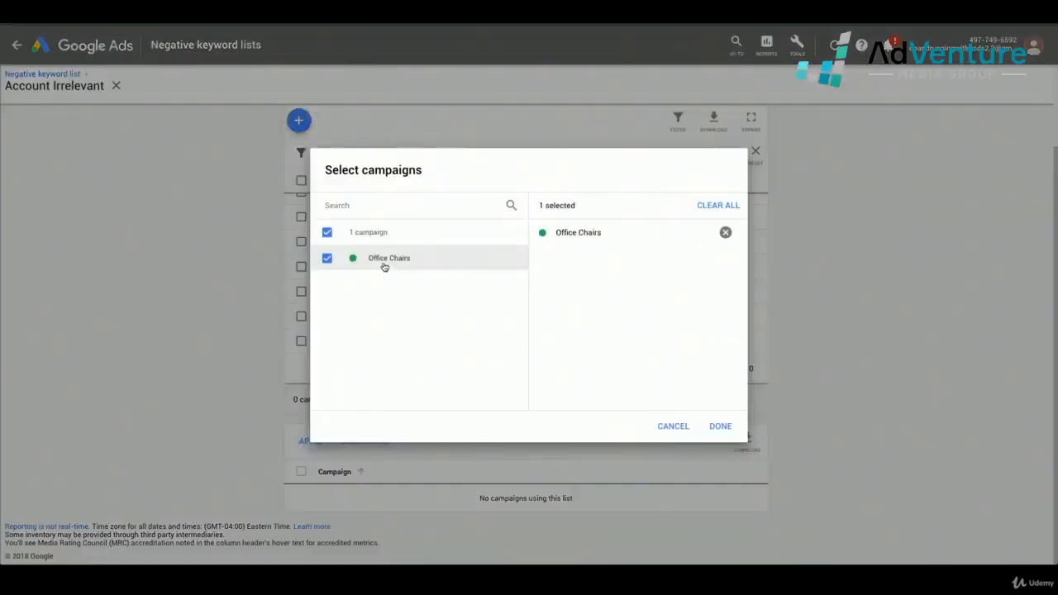
left_click(718, 425)
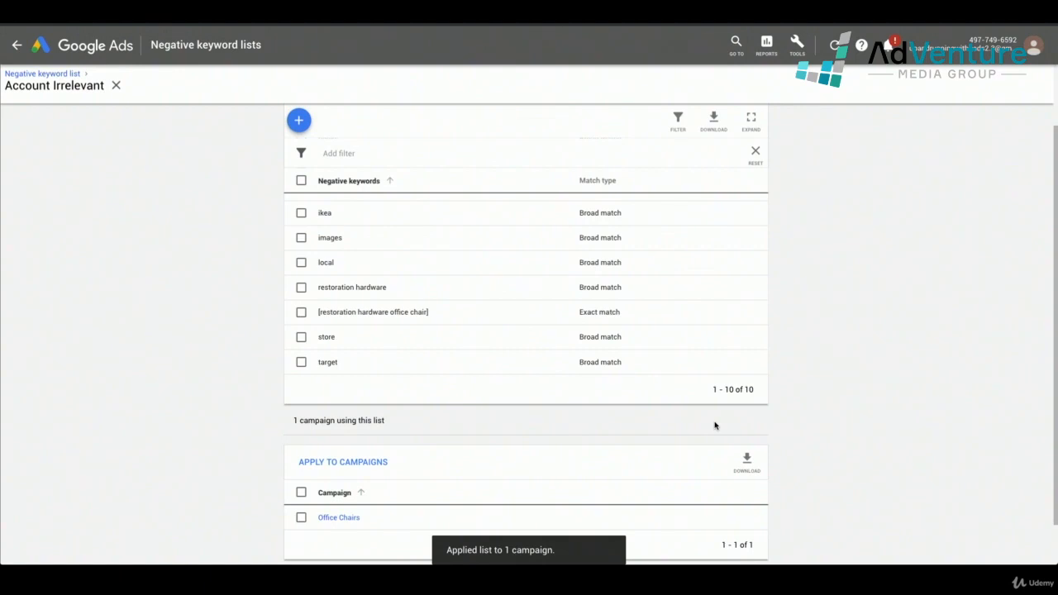
- Add costco as a negative keyword to the Account Irrelevant list and save it
scroll(666, 350, "up", 3)
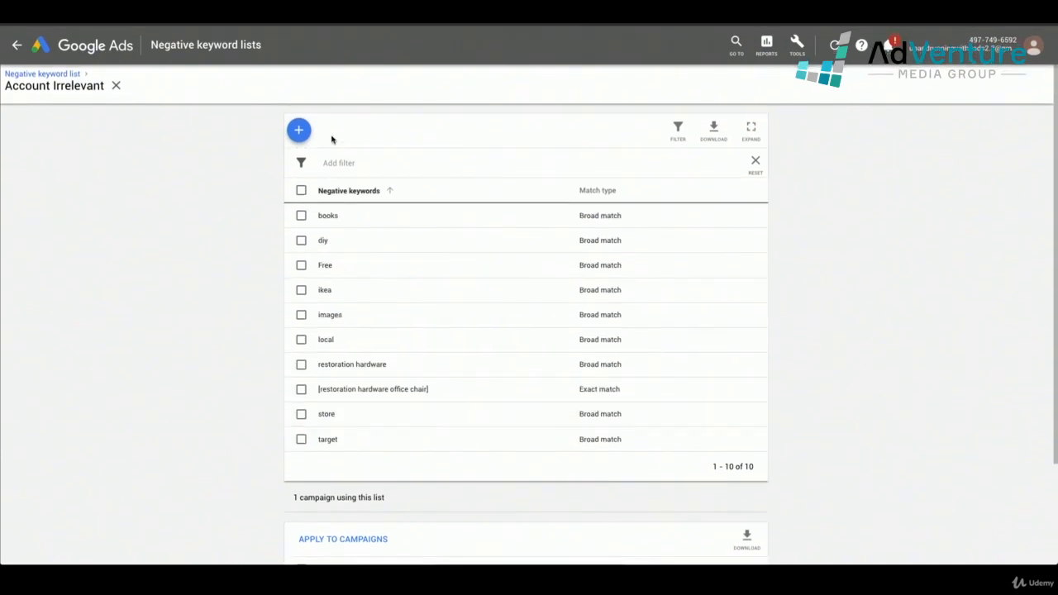
left_click(297, 131)
left_click(340, 162)
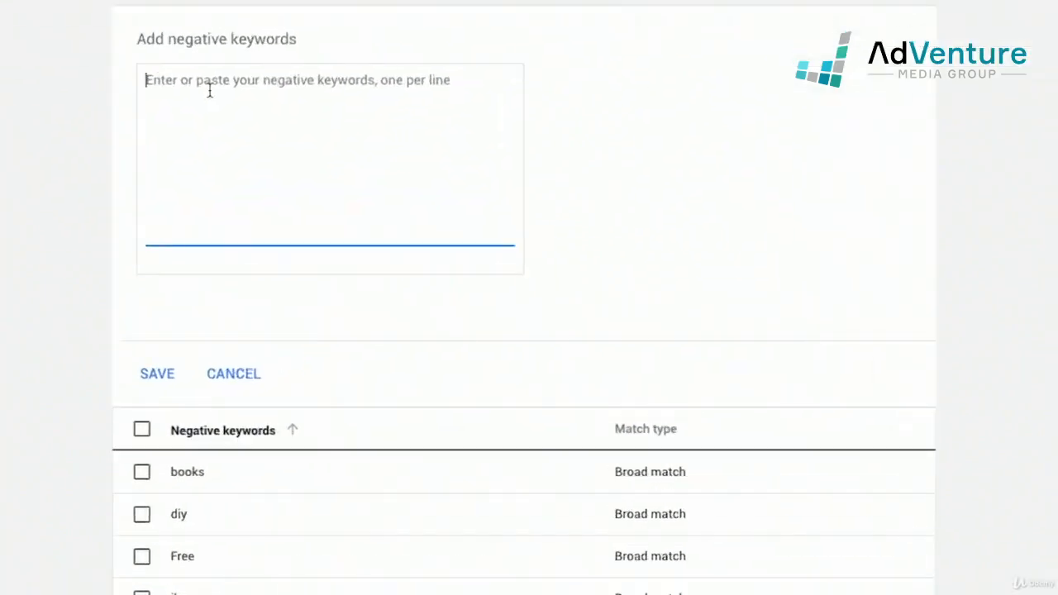
type("costco")
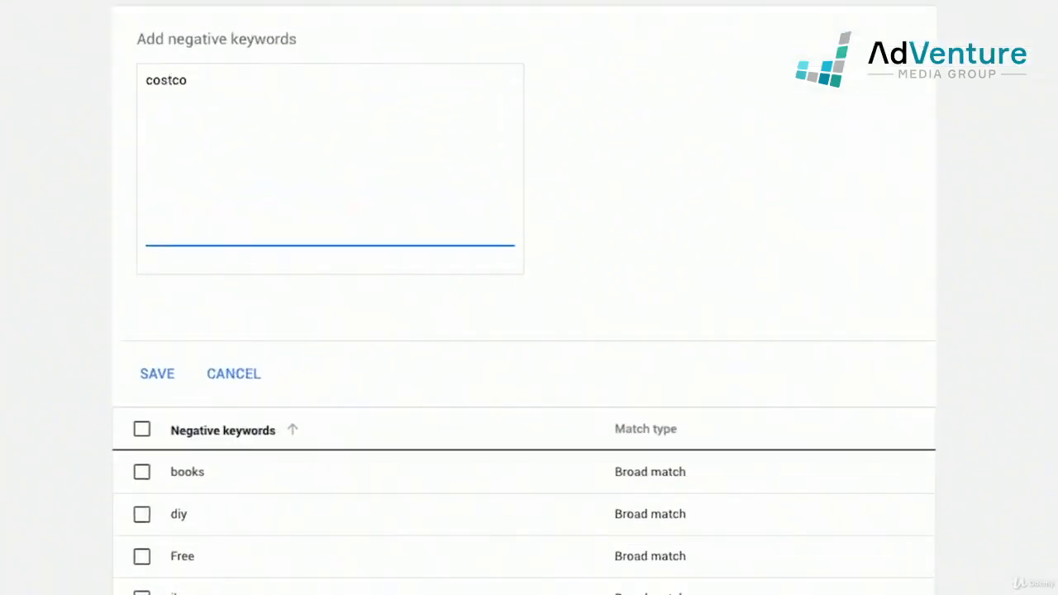
left_click(160, 374)
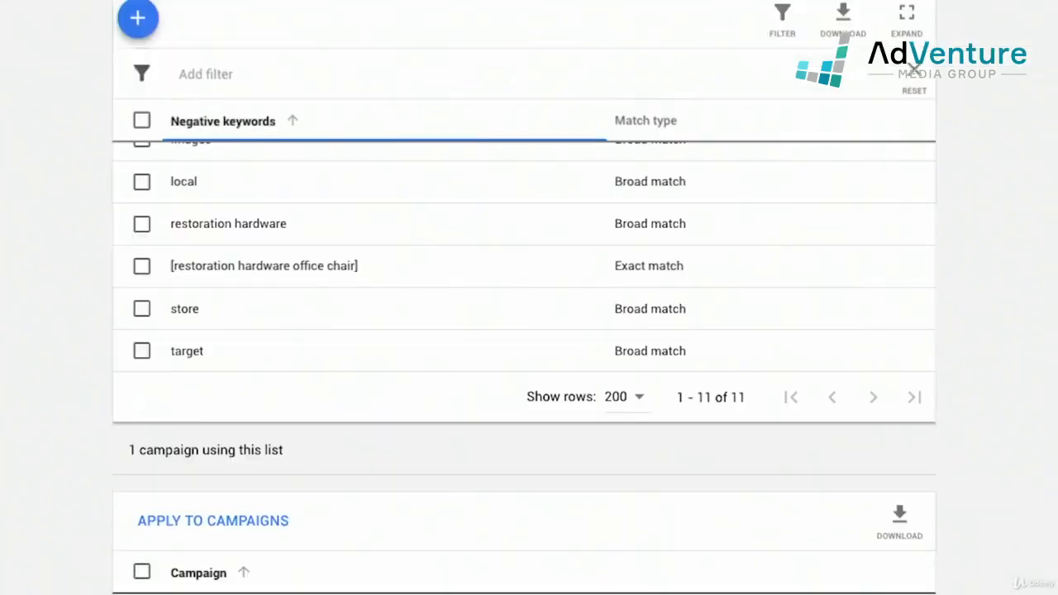